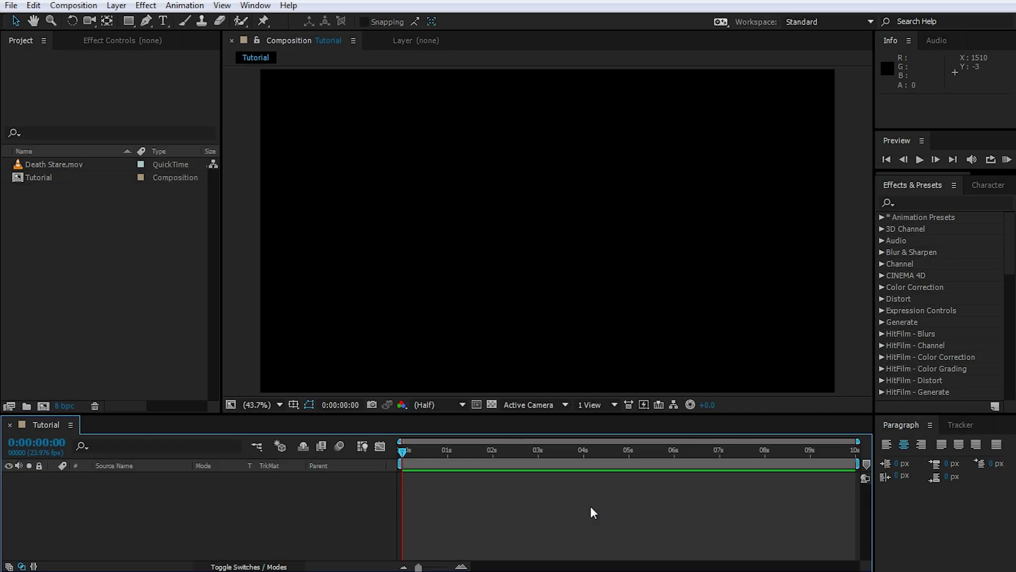
Step: Drag Death Stare.mov from the Project panel into the Tutorial timeline as layer 1
left_click_drag(522, 455, 748, 460)
left_click(56, 164)
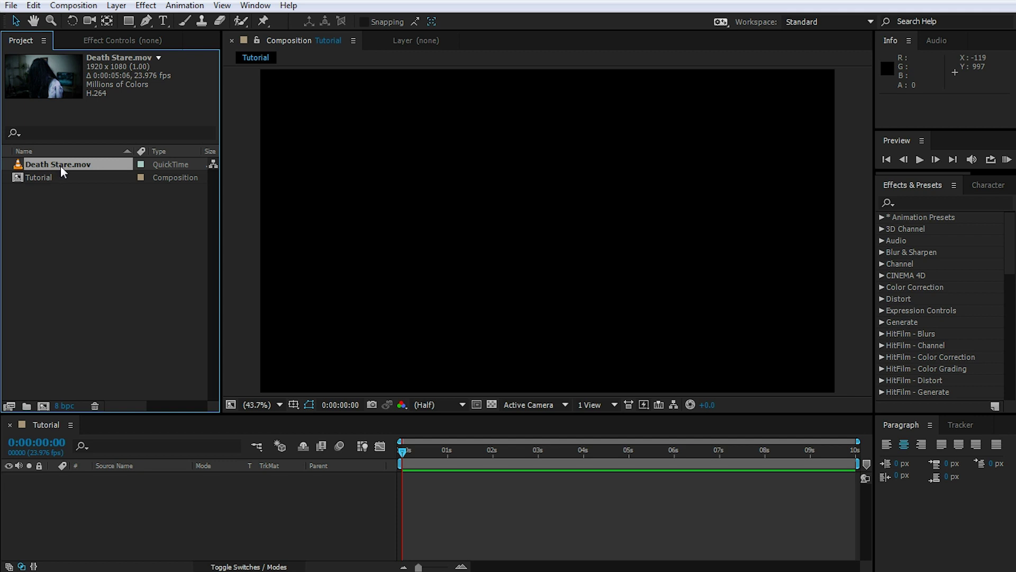
left_click_drag(78, 169, 140, 514)
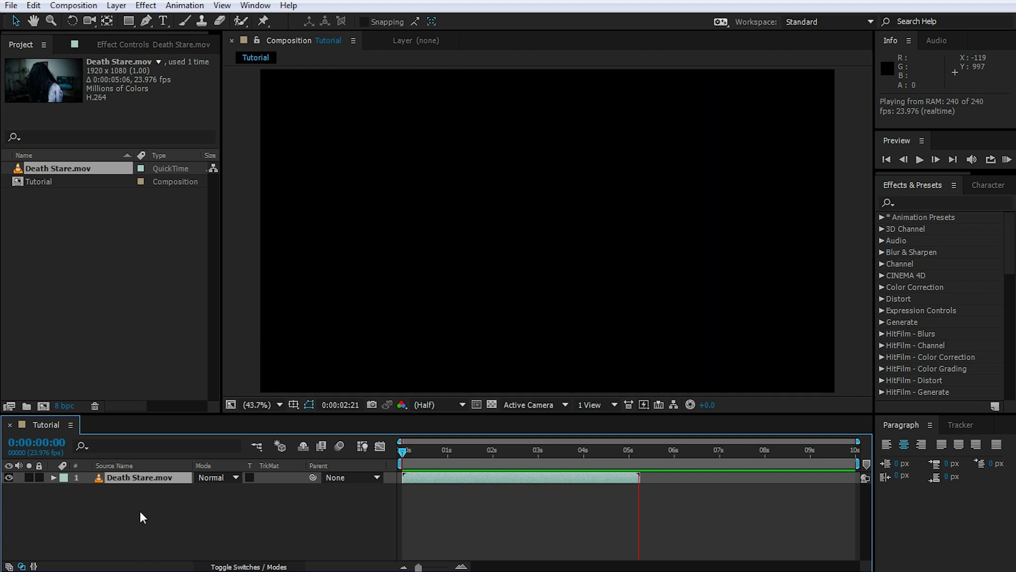
Step: Stop playback and scrub through the Death Stare clip to review its frames
key("space")
left_click_drag(652, 451, 485, 464)
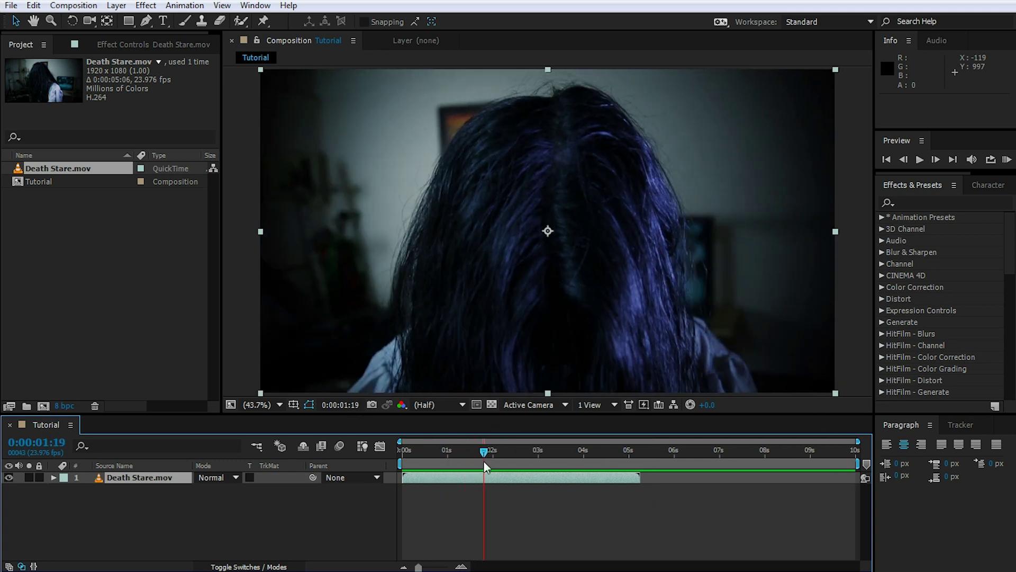
left_click(523, 521)
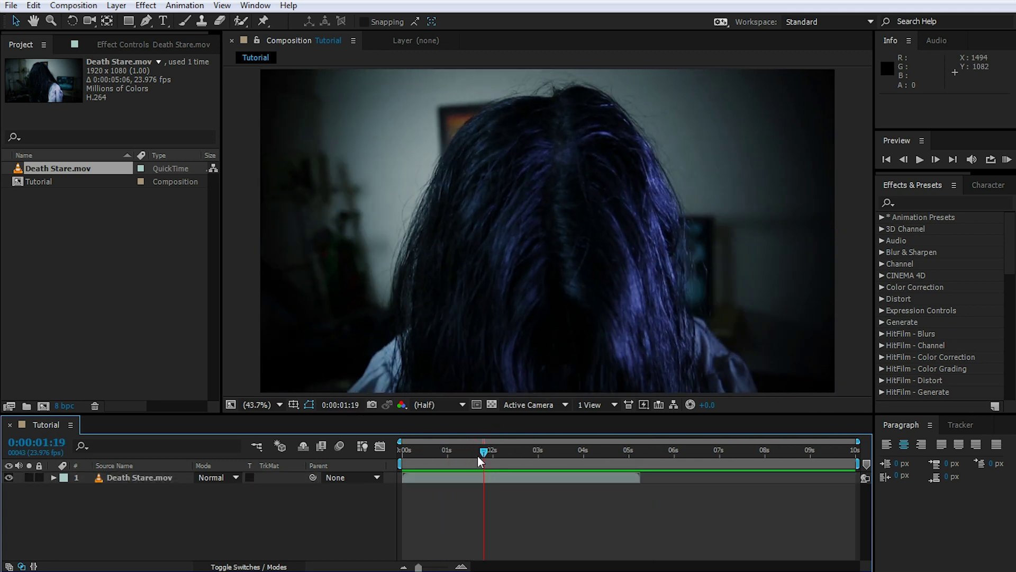
left_click_drag(485, 449, 560, 473)
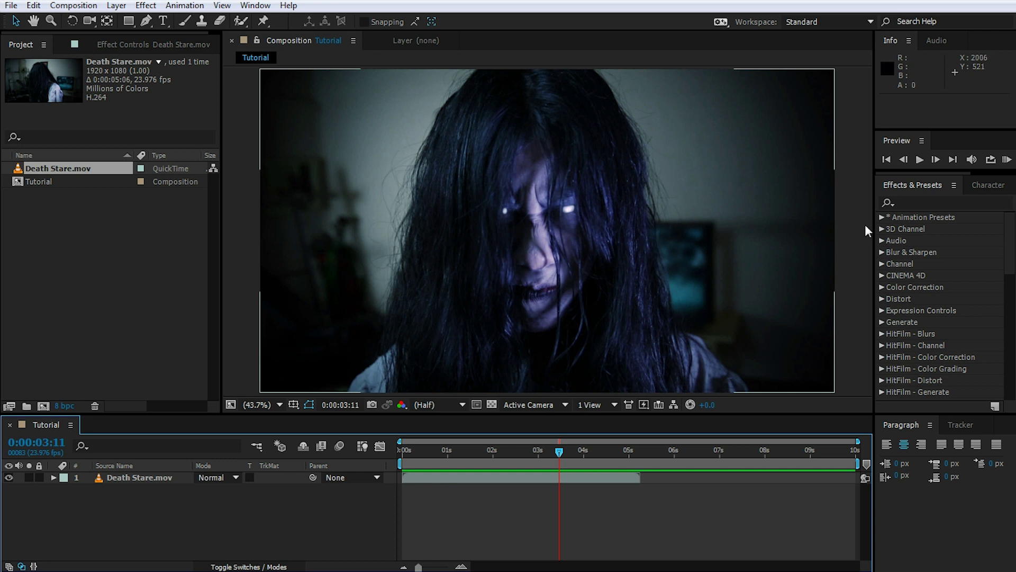
left_click(942, 201)
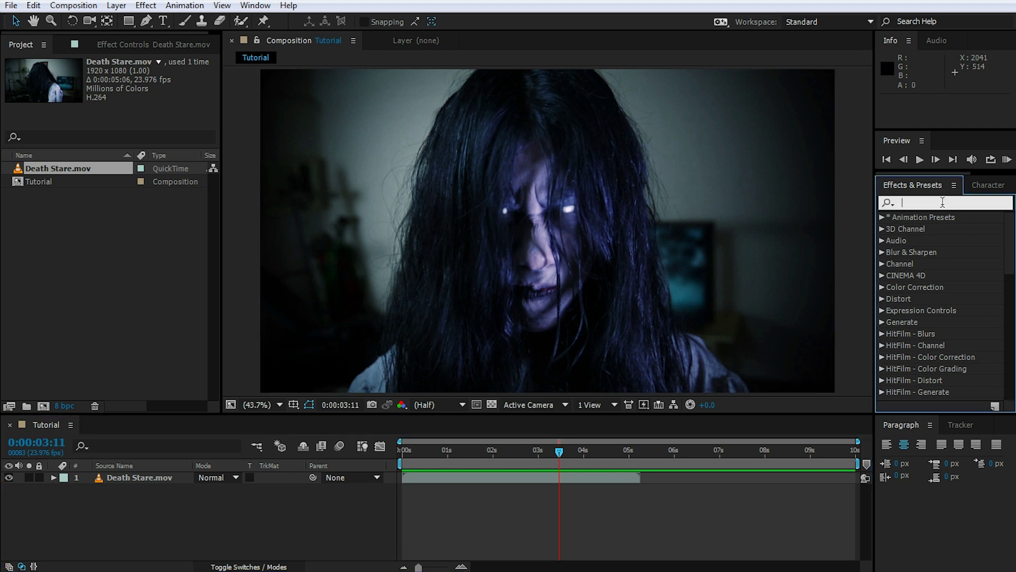
Step: Search 'twitch', apply Video Copilot Twitch to Death Stare.mov, and expand its Enable options
type("twitch")
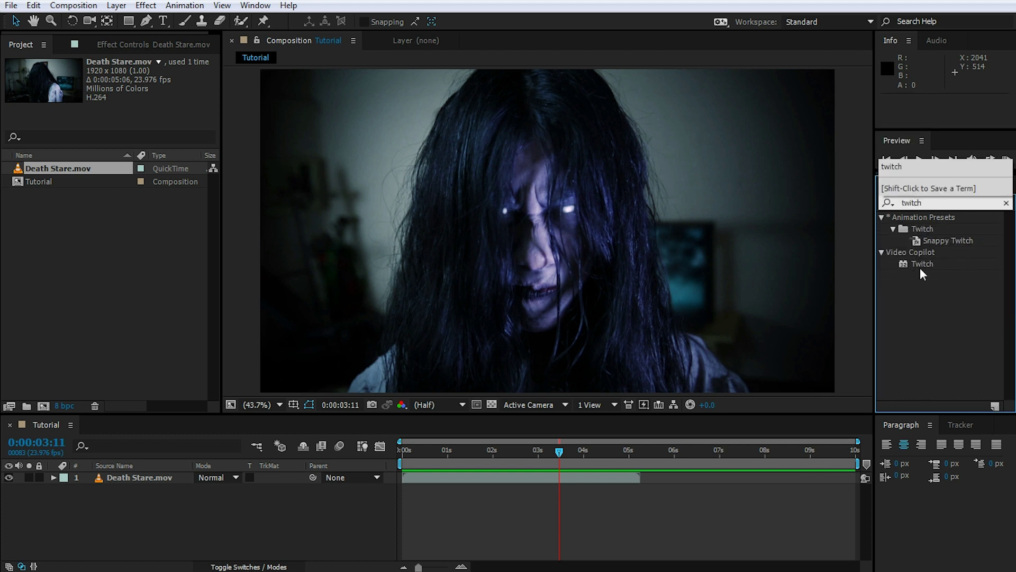
left_click_drag(922, 266, 140, 486)
left_click_drag(560, 454, 471, 477)
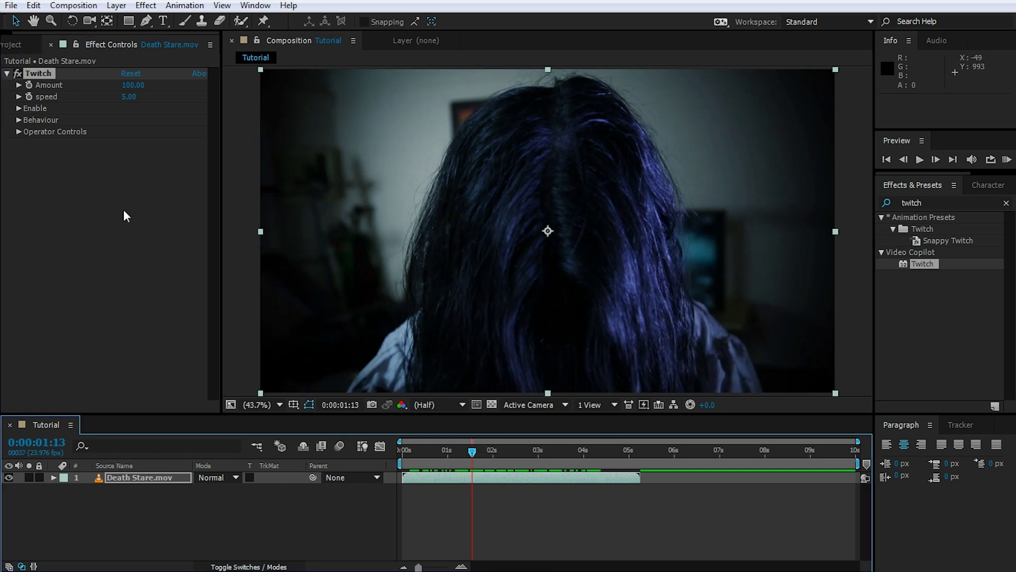
left_click(38, 76)
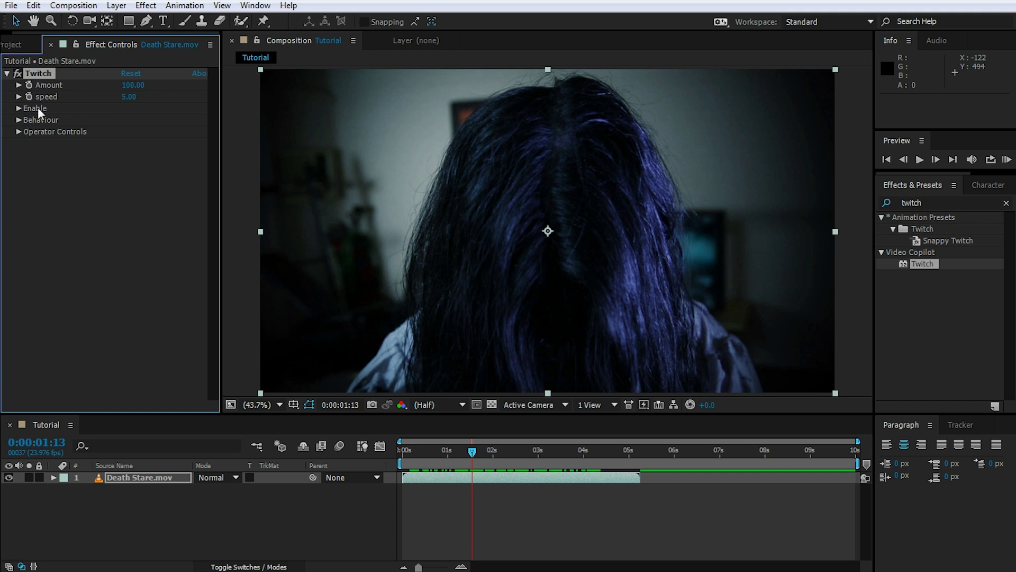
left_click(17, 108)
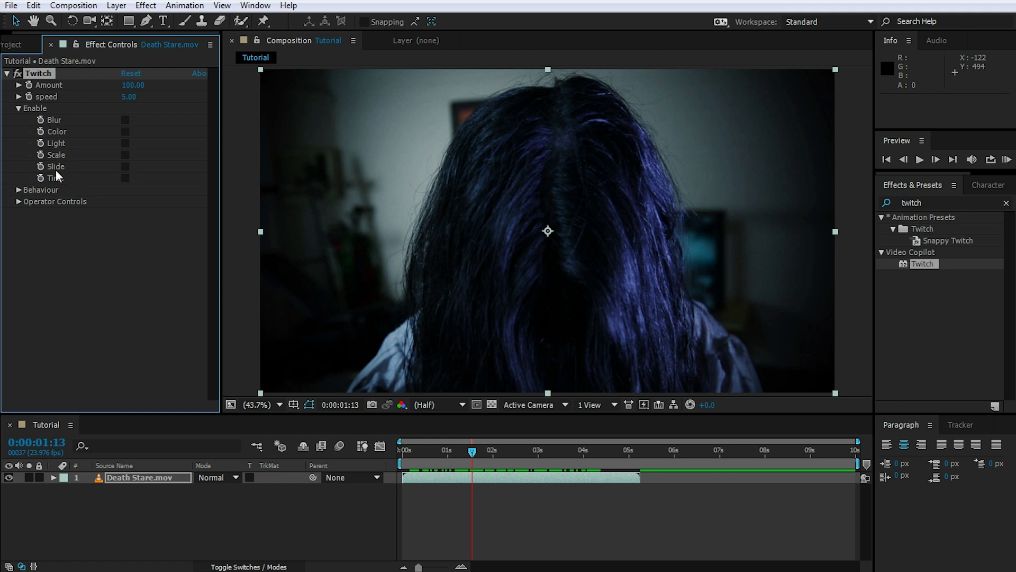
Step: Enable Twitch's Blur mode and preview the clip
left_click(125, 120)
left_click_drag(472, 451, 400, 453)
key("space")
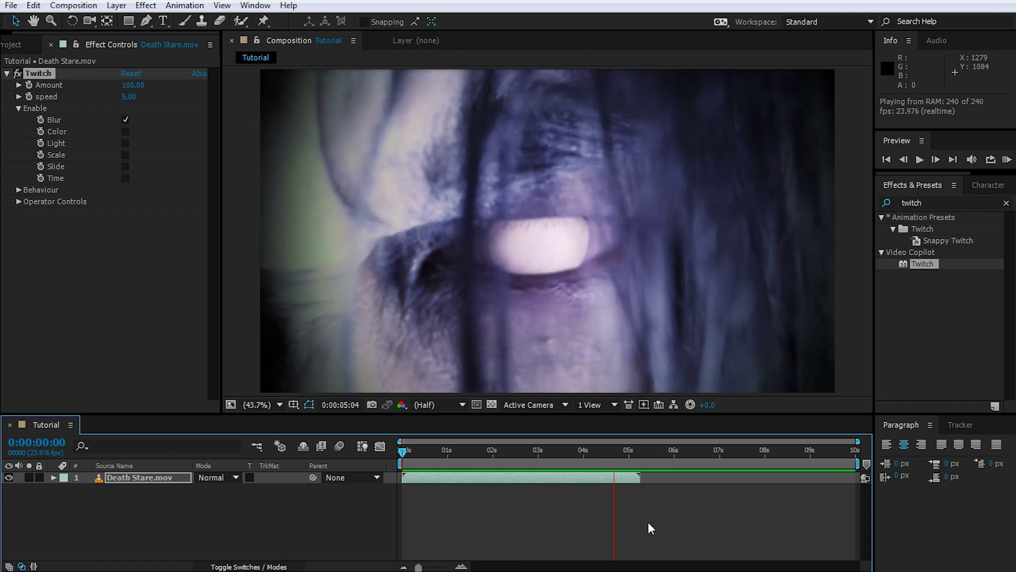
key("space")
left_click_drag(637, 454, 555, 456)
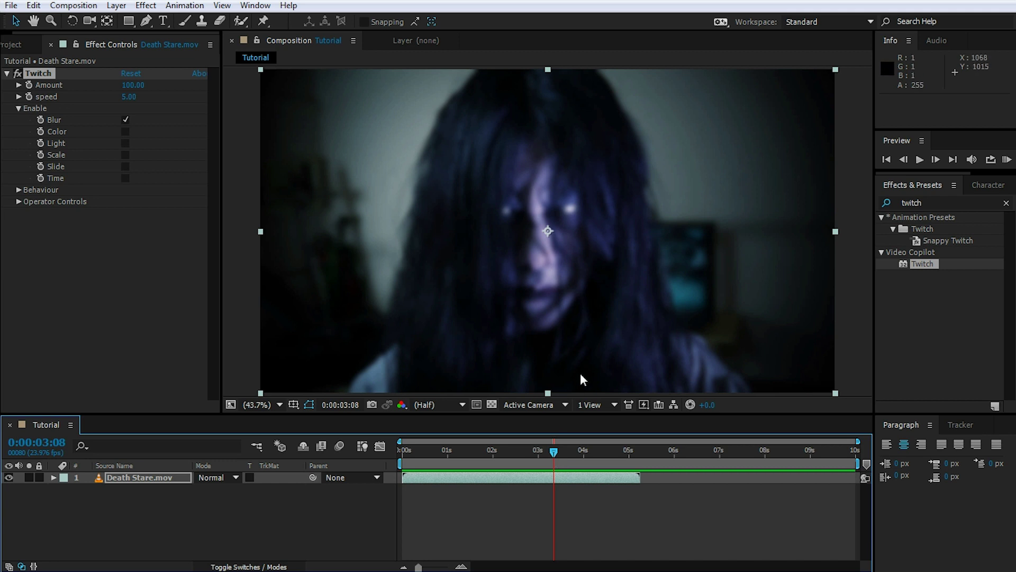
Step: Swap Blur for the Color twitch mode and preview it
left_click(125, 119)
left_click(125, 132)
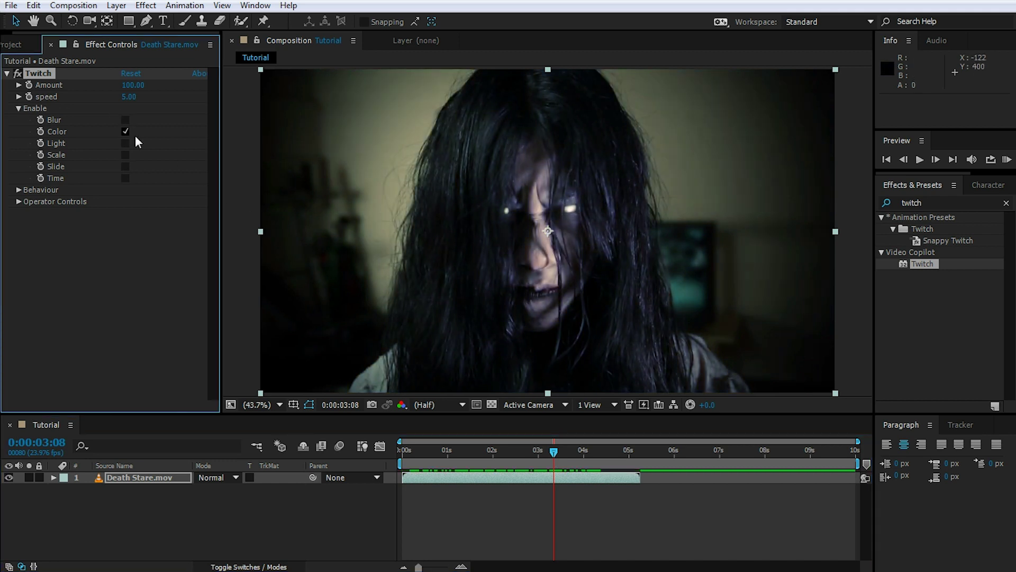
left_click(551, 450)
key("space")
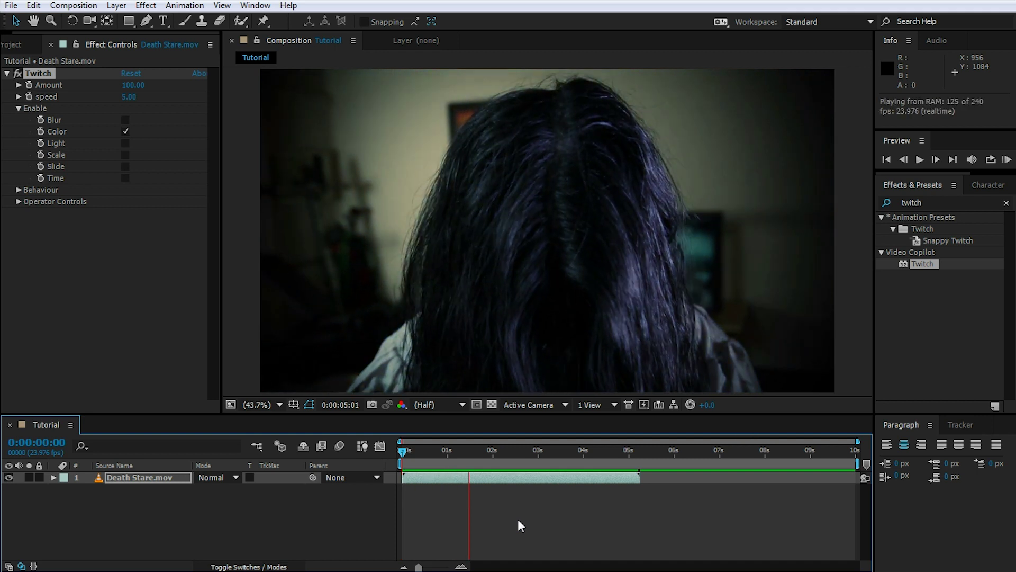
key("space")
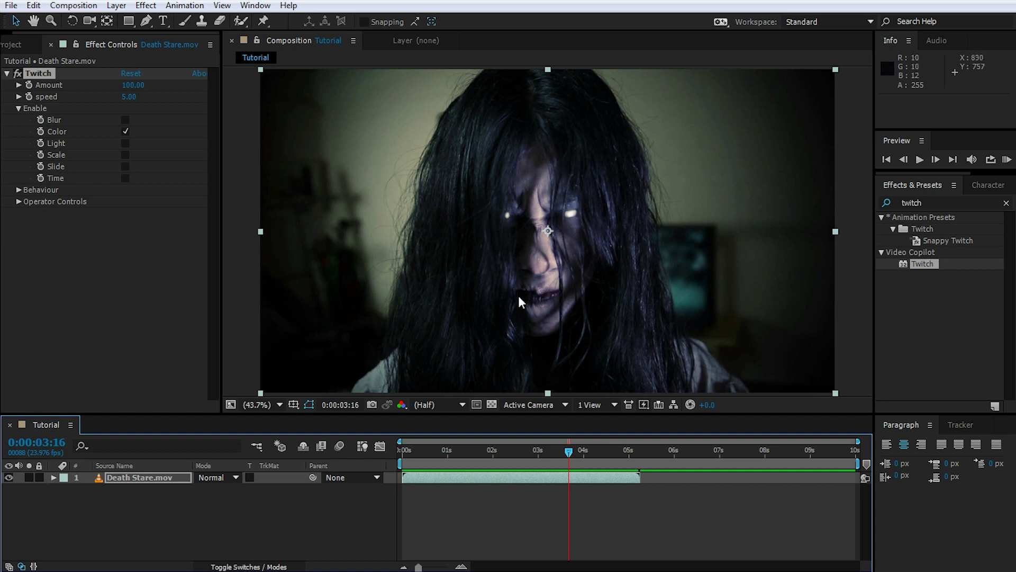
left_click_drag(569, 450, 541, 451)
Step: Switch to only the Light twitch mode and preview the brightness flicker
left_click(125, 131)
left_click(125, 142)
left_click_drag(540, 450, 418, 453)
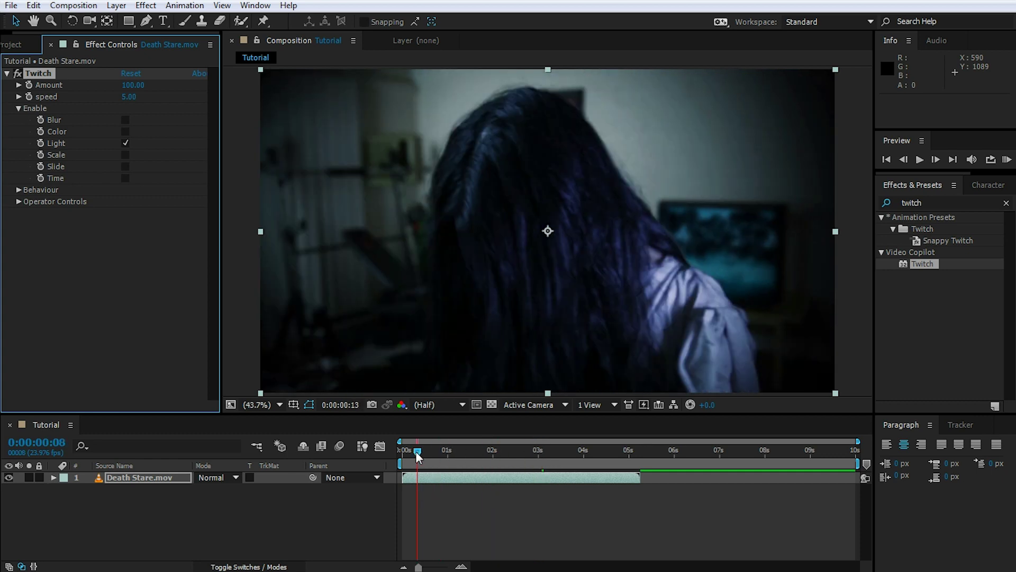
left_click(518, 528)
key("space")
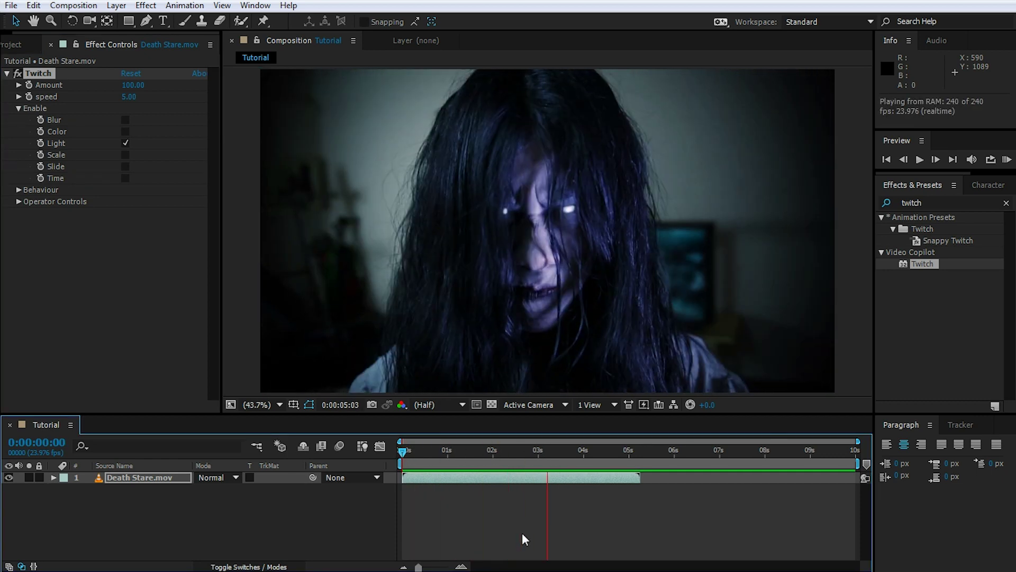
left_click(576, 477)
left_click_drag(577, 450, 554, 472)
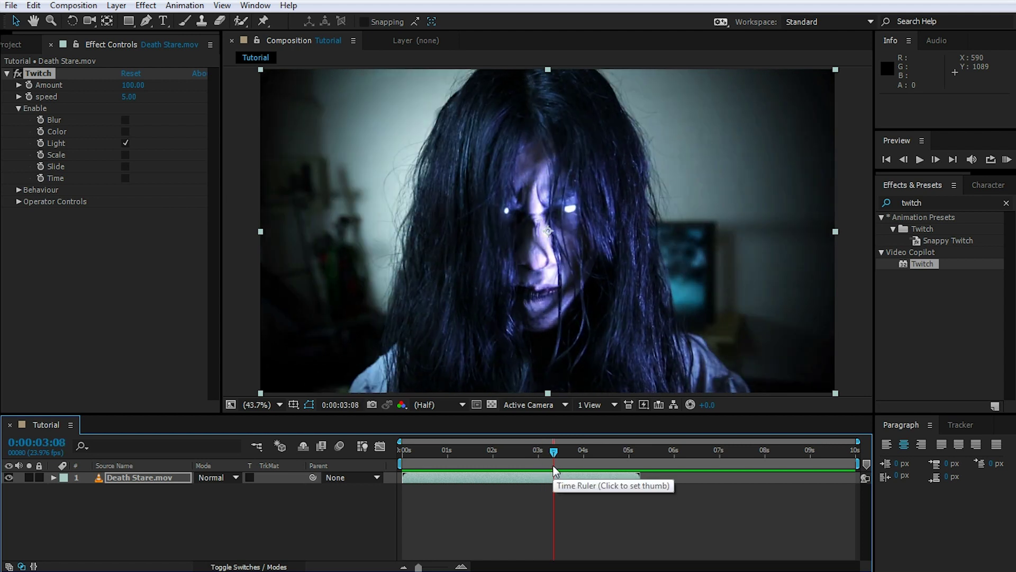
Step: Replace Light with the Scale twitch mode and preview it
left_click(125, 143)
left_click(124, 154)
left_click_drag(558, 454, 447, 453)
left_click(569, 519)
key("space")
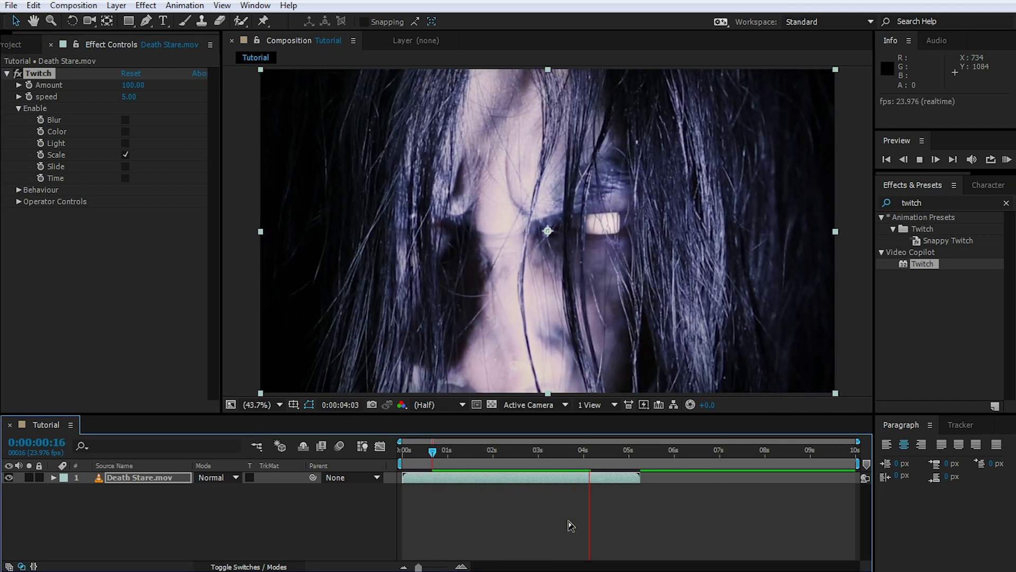
left_click_drag(592, 451, 448, 459)
Step: Swap Scale for the Slide twitch mode and preview it
left_click(125, 154)
left_click(125, 166)
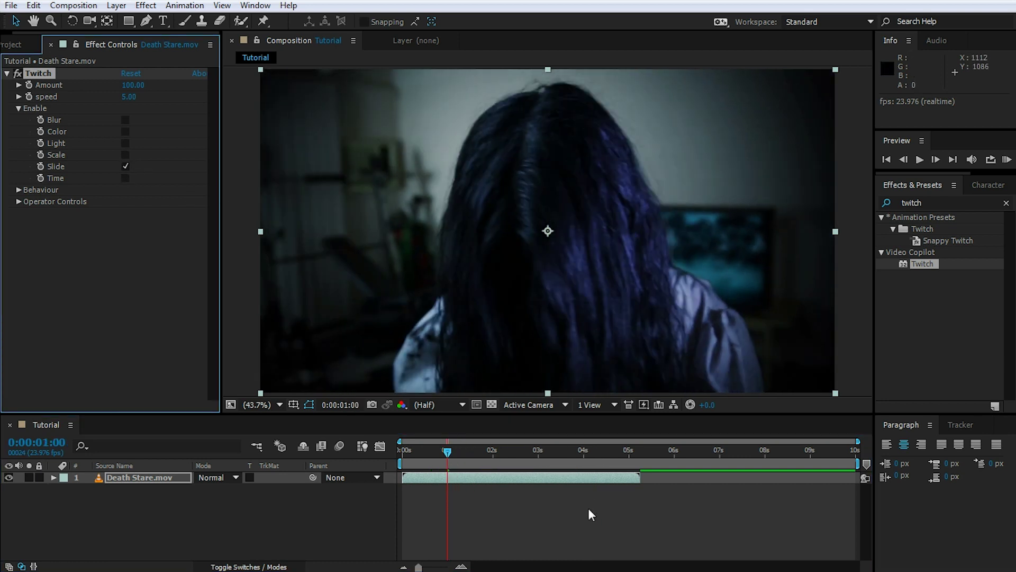
key("space")
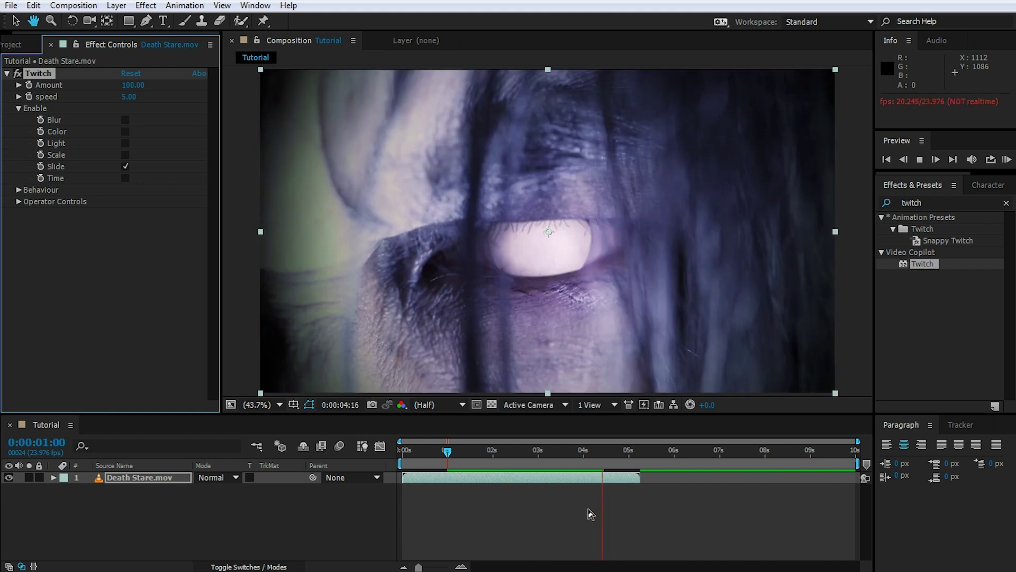
left_click_drag(604, 454, 519, 459)
Step: Try the Time twitch mode instead of Slide and preview it
left_click(125, 166)
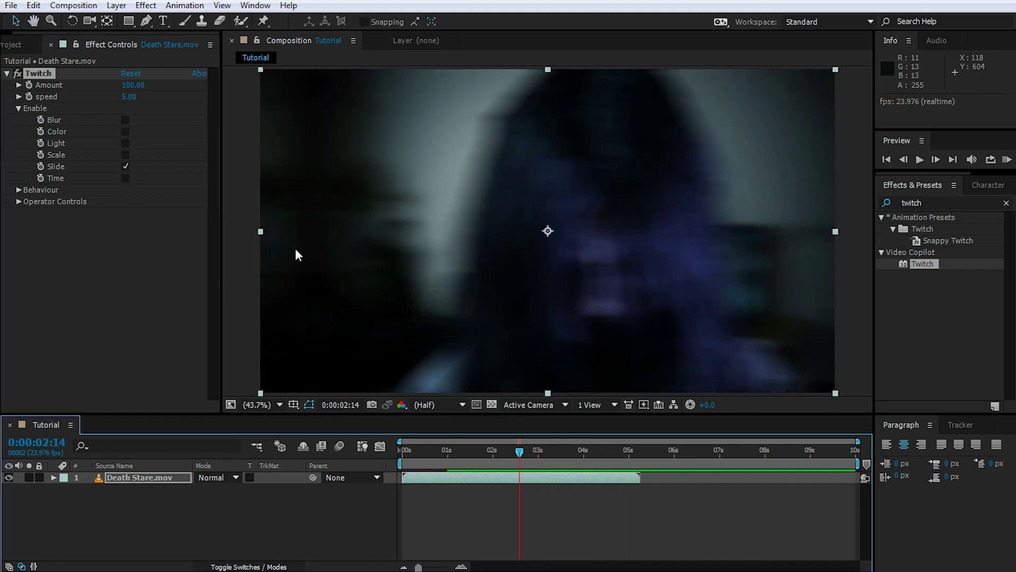
left_click(125, 178)
left_click_drag(511, 447, 415, 456)
left_click(462, 496)
key("space")
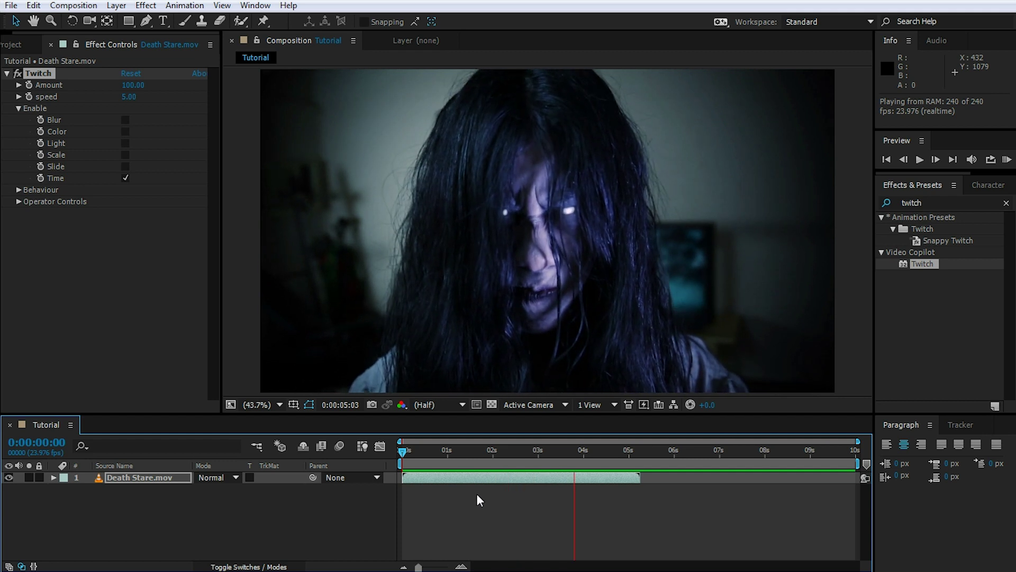
key("space")
left_click_drag(548, 452, 567, 488)
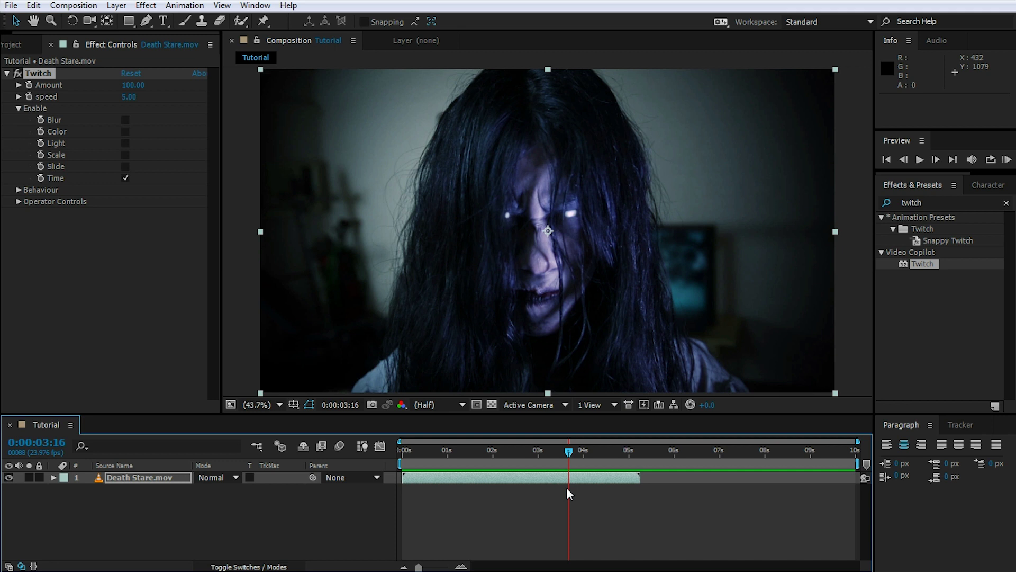
Step: Re-enable only Slide and expand the Twitch Operator Controls
left_click(125, 178)
left_click(125, 166)
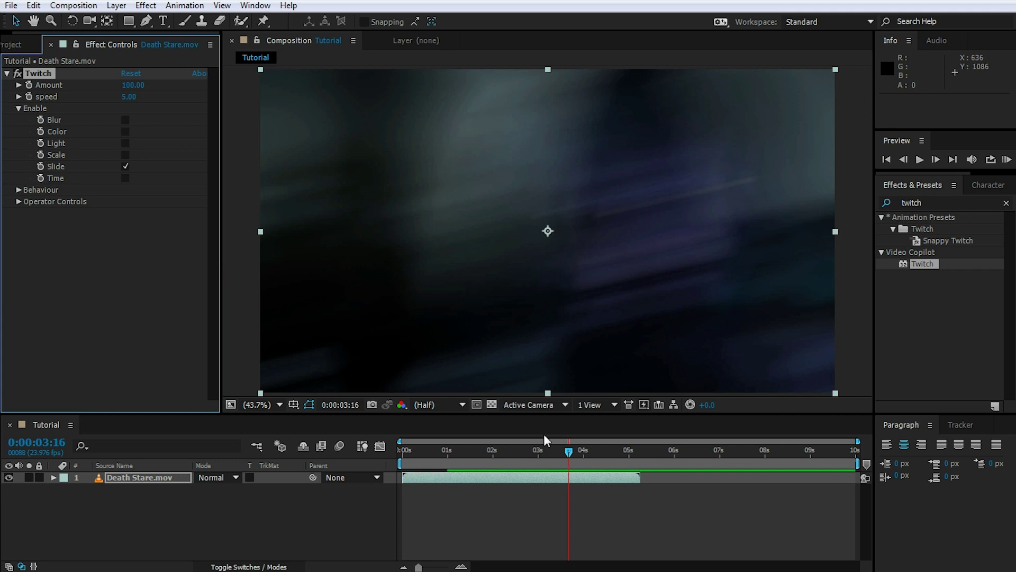
mouse_move(568, 449)
left_mouse_down()
mouse_move(465, 451)
mouse_move(585, 459)
mouse_move(465, 456)
mouse_move(573, 465)
mouse_move(561, 466)
left_mouse_up()
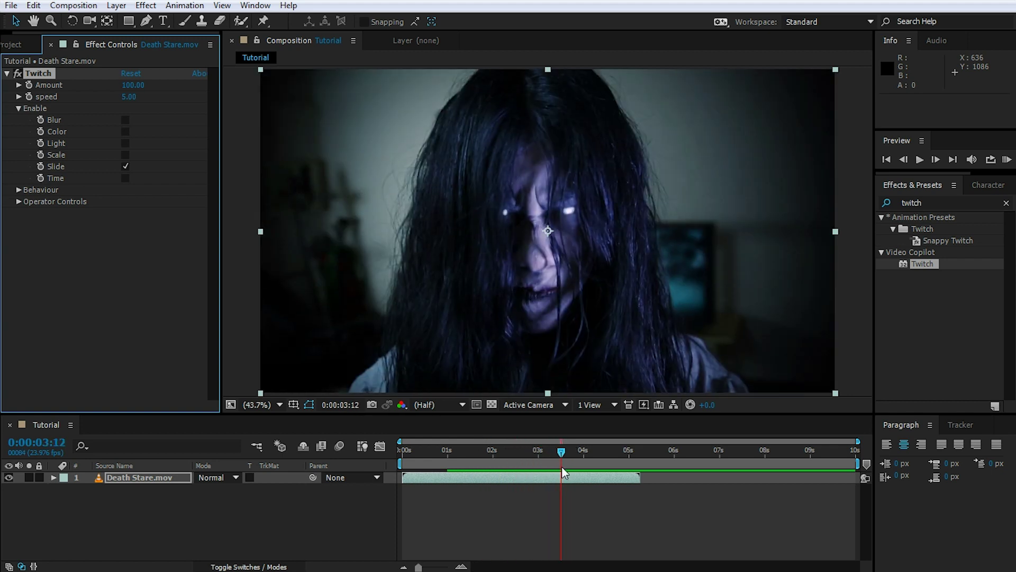
left_click(558, 497)
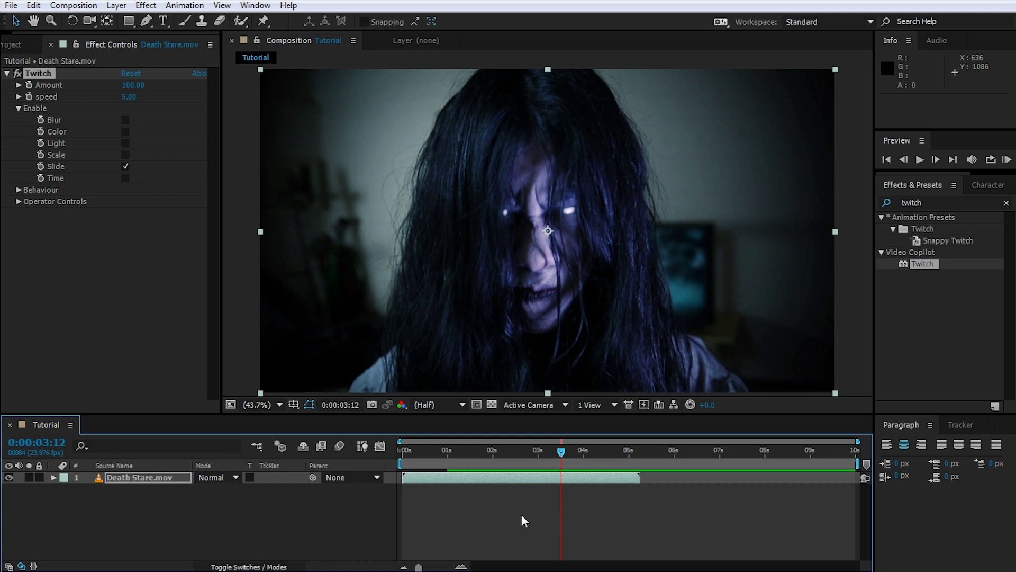
left_click(18, 201)
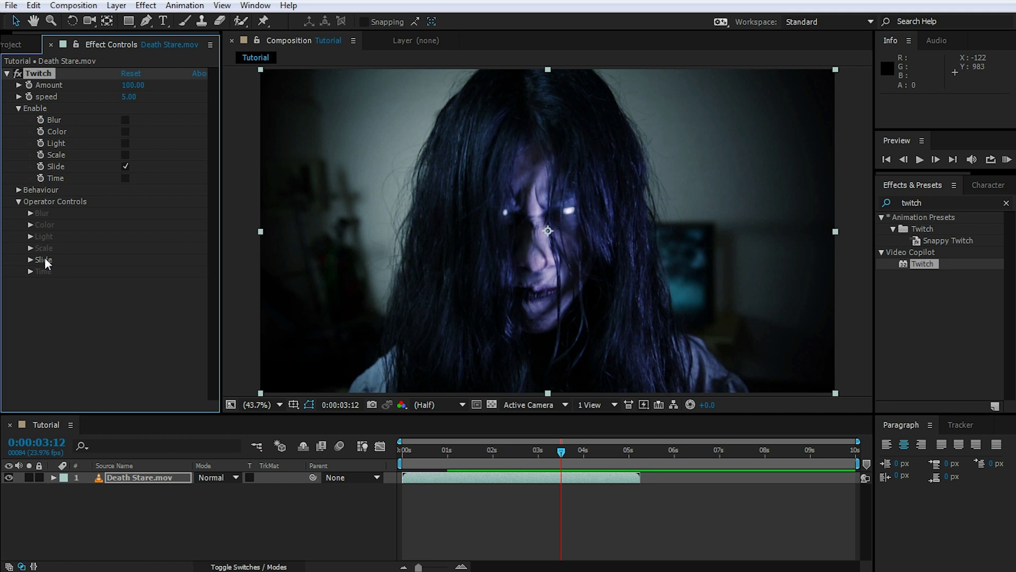
Step: Expand the Slide operator group and lower Slide Amount to 10
left_click(30, 259)
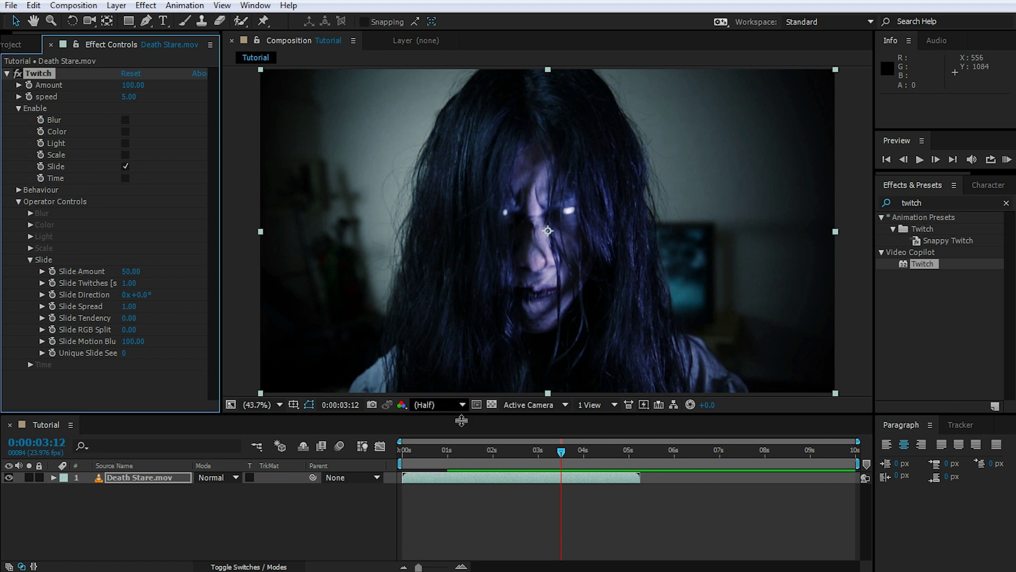
left_click_drag(550, 453, 501, 462)
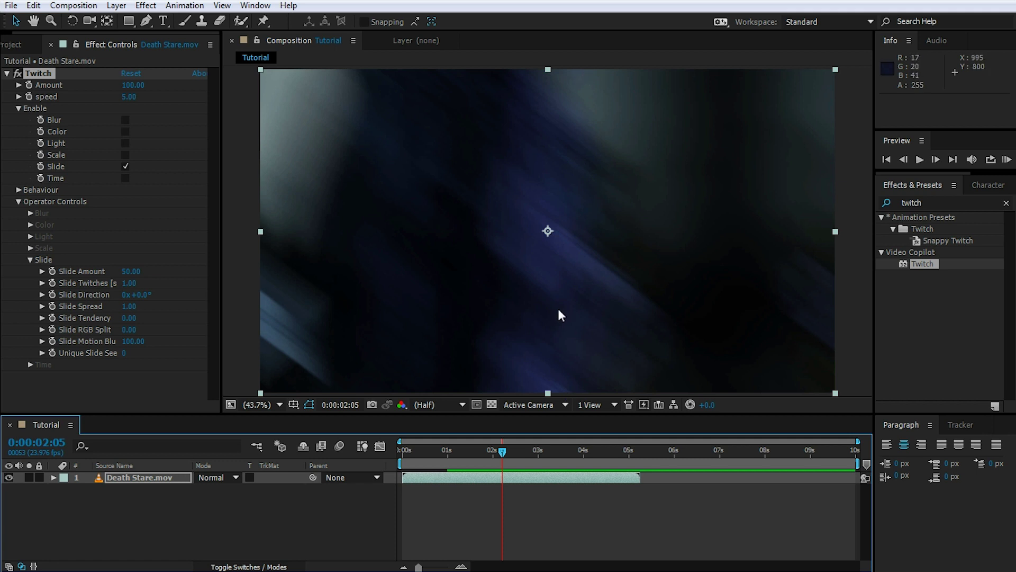
mouse_move(131, 271)
left_mouse_down()
mouse_move(97, 269)
mouse_move(139, 274)
left_mouse_up()
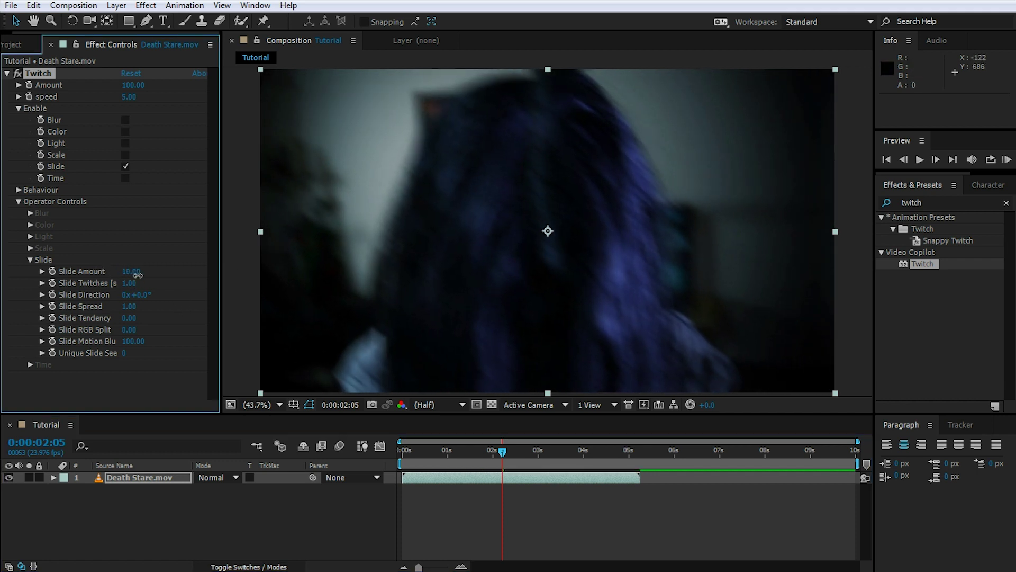
left_click(517, 451)
mouse_move(517, 451)
left_mouse_down()
mouse_move(534, 452)
mouse_move(485, 457)
mouse_move(511, 459)
left_mouse_up()
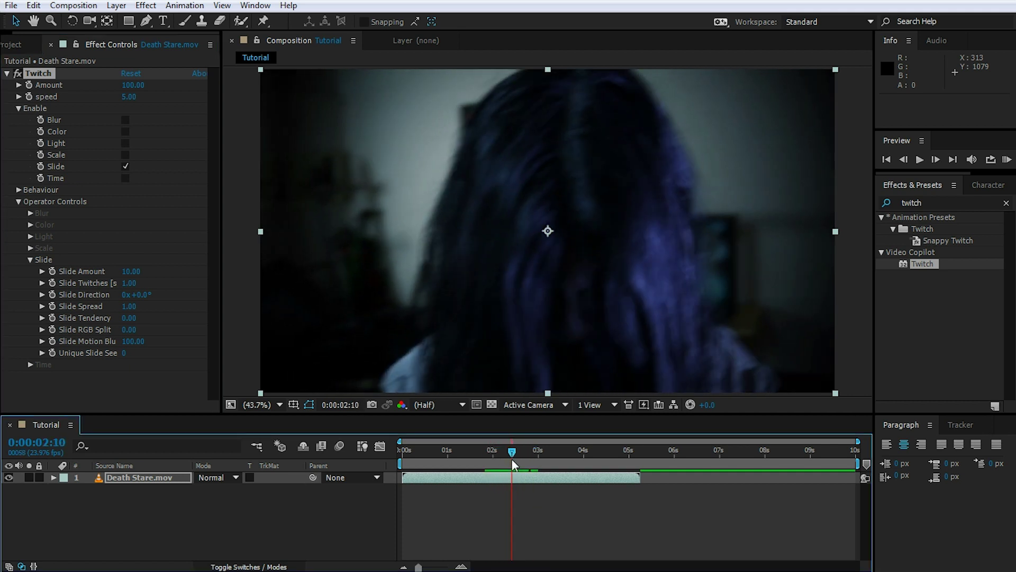
left_click_drag(223, 277, 246, 278)
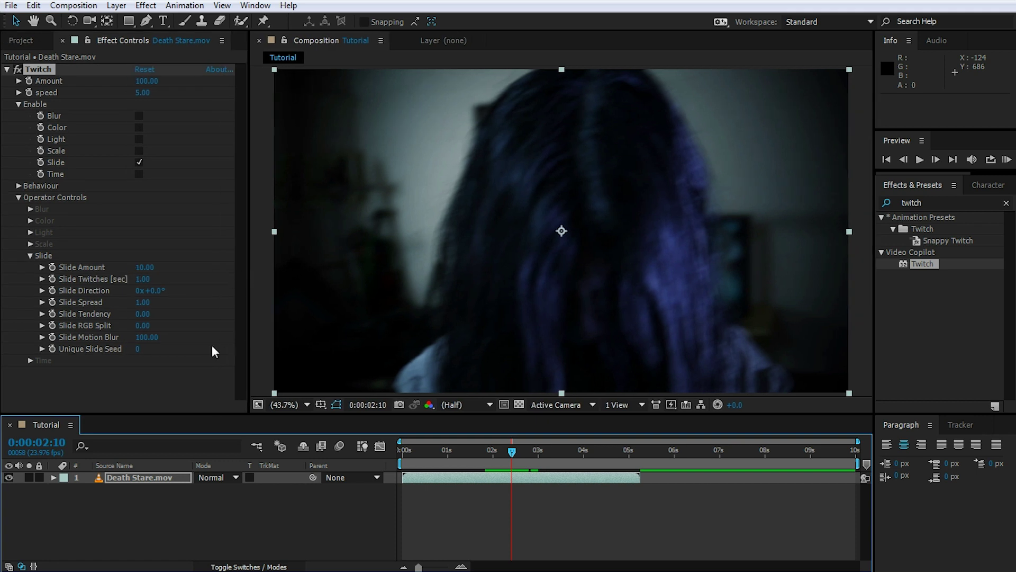
Step: Set Slide Twitches to 0.20 seconds
left_click_drag(138, 285, 186, 283)
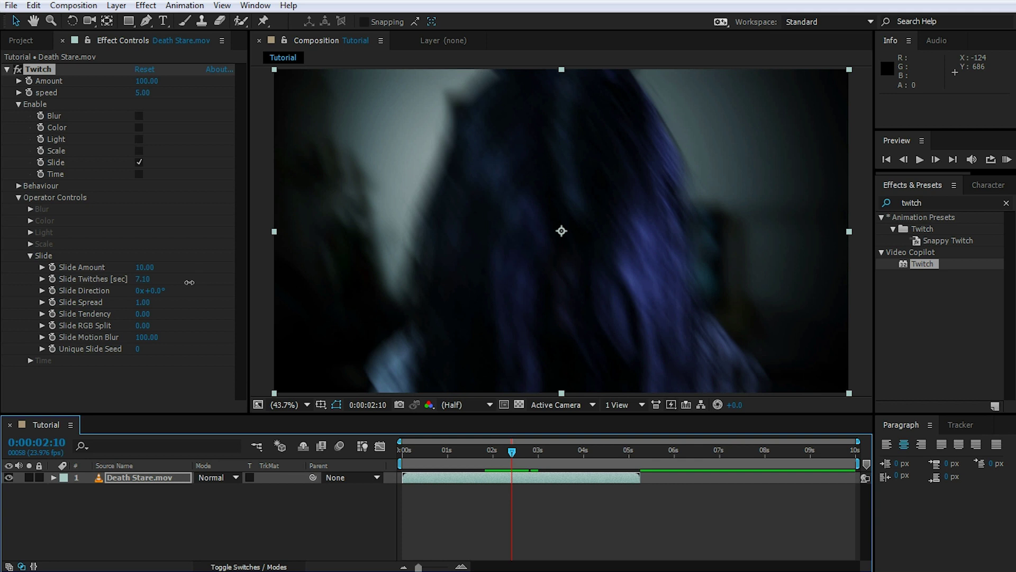
mouse_move(510, 452)
left_mouse_down()
mouse_move(486, 456)
mouse_move(539, 456)
mouse_move(524, 455)
left_mouse_up()
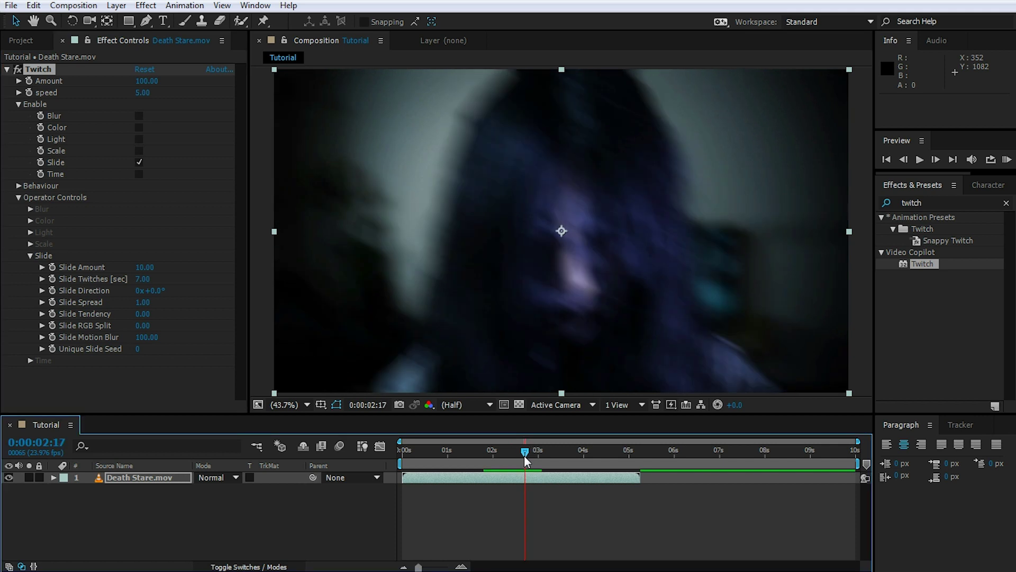
left_click(144, 279)
type("0.2")
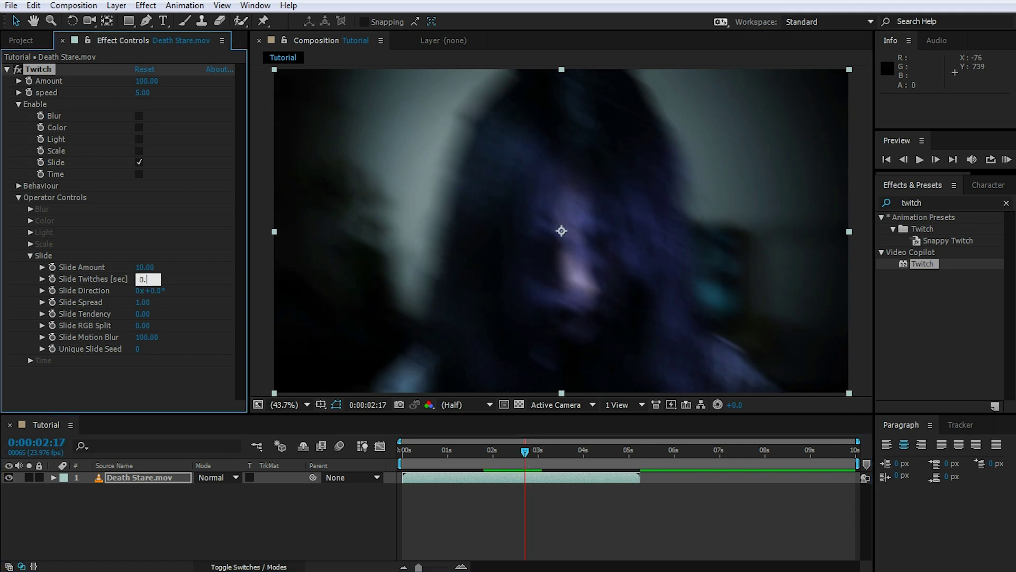
key("Return")
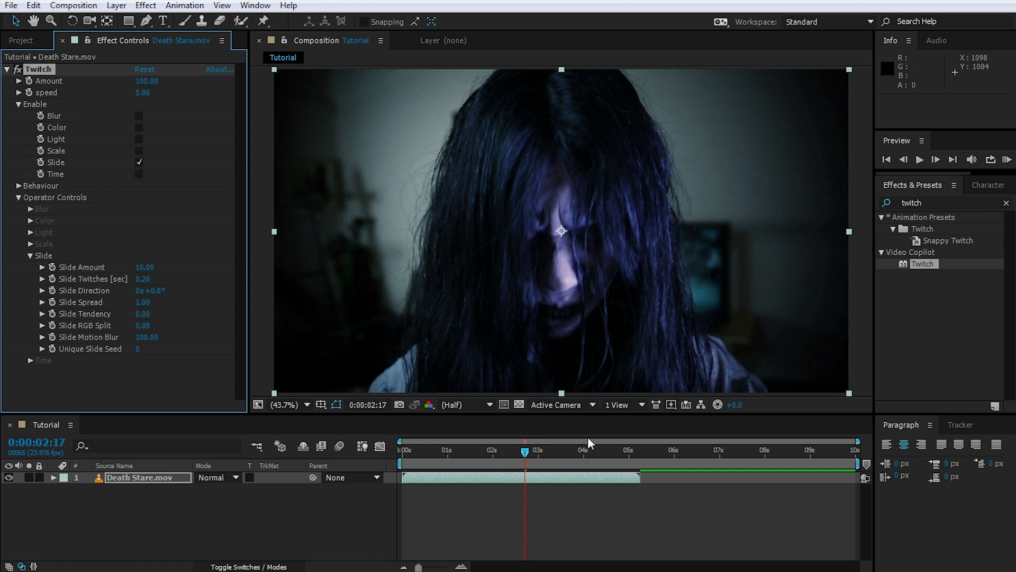
Step: Preview the toned-down slide glitch from the start of the clip
left_click_drag(525, 450, 387, 462)
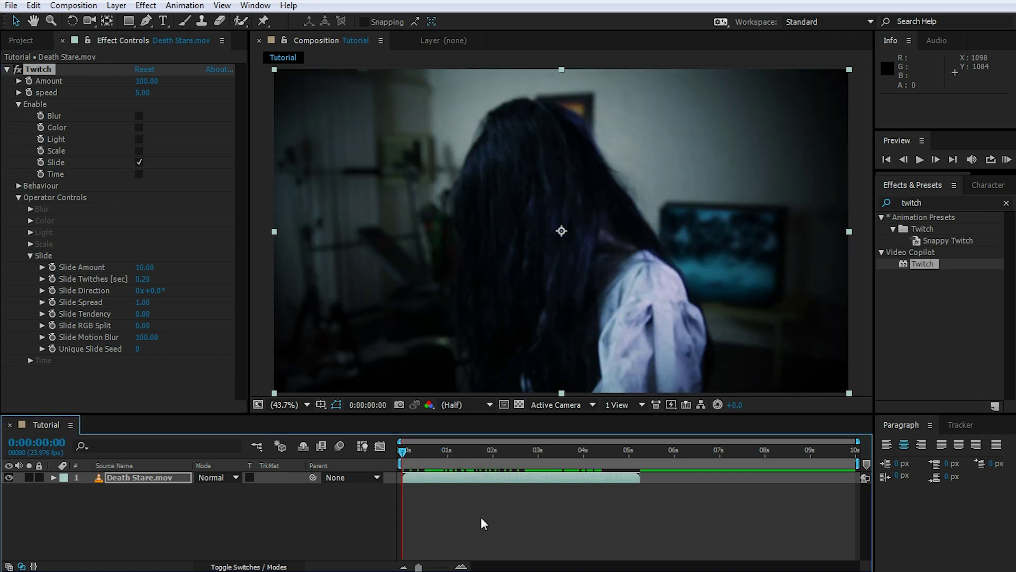
key("space")
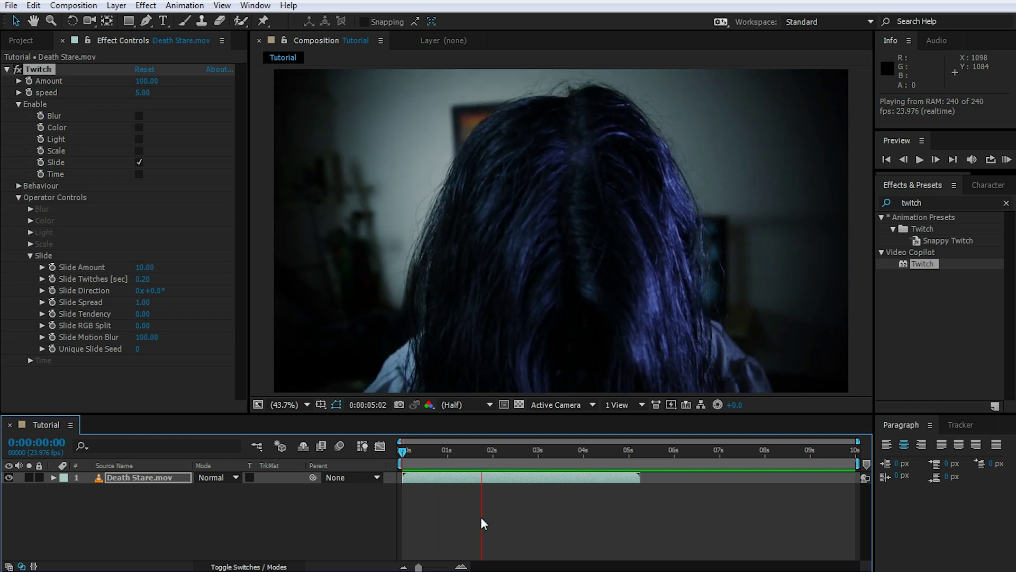
left_click(580, 450)
left_click_drag(580, 451, 532, 473)
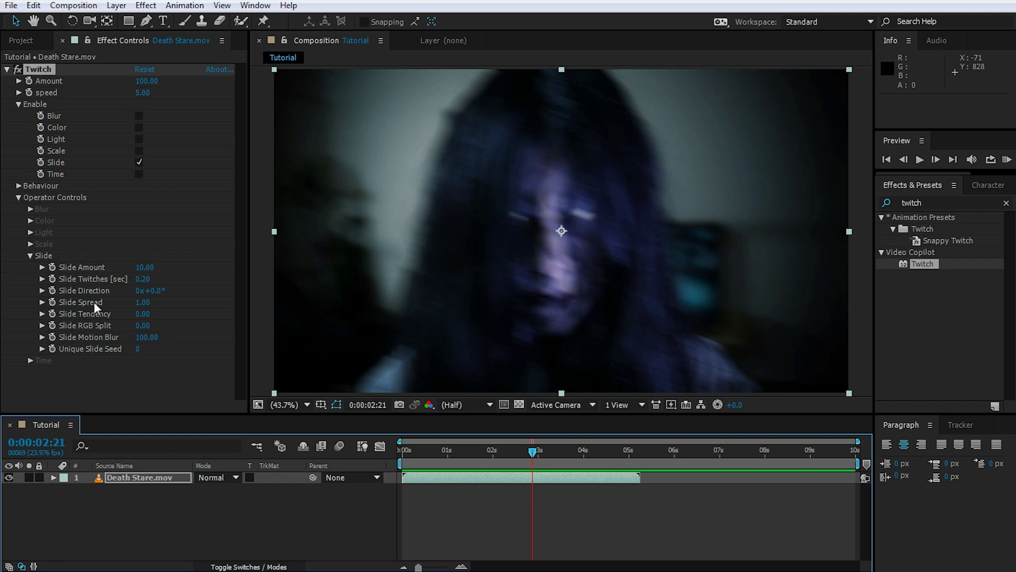
left_click(87, 330)
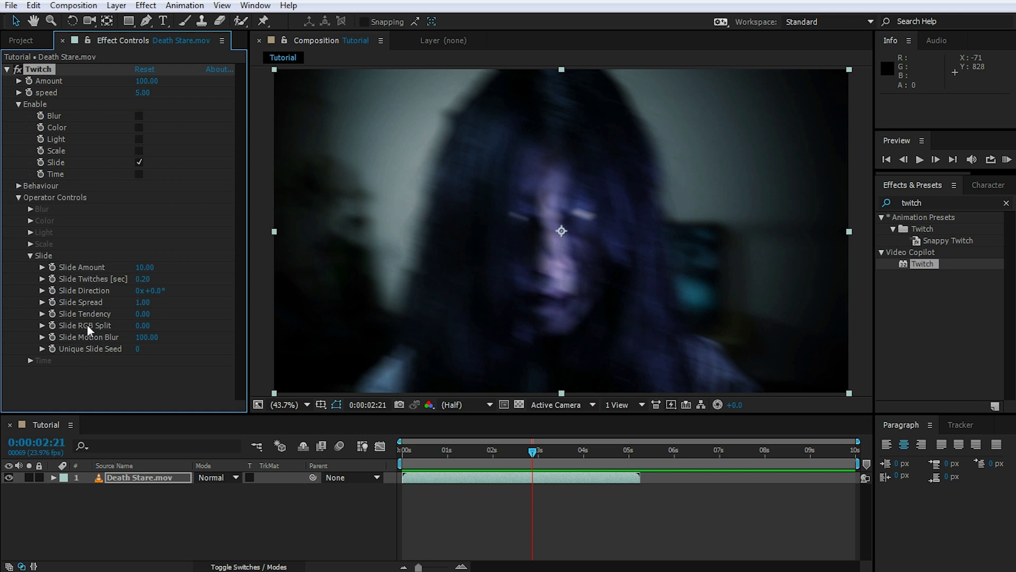
Step: Scrub Slide RGB Split to 55 and preview the colour-separated glitch from frame 0
left_click_drag(144, 325, 182, 324)
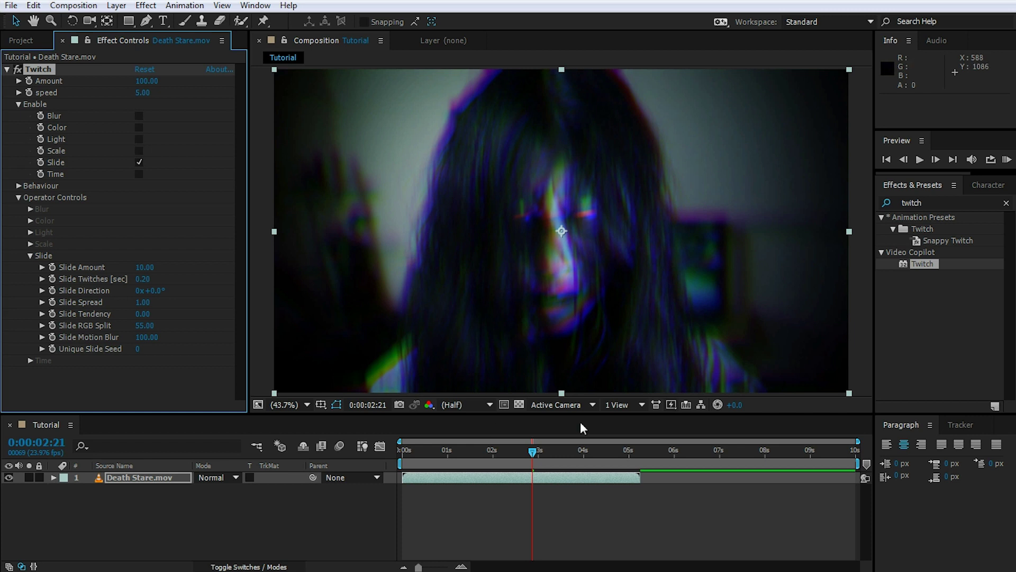
left_click_drag(533, 456, 361, 452)
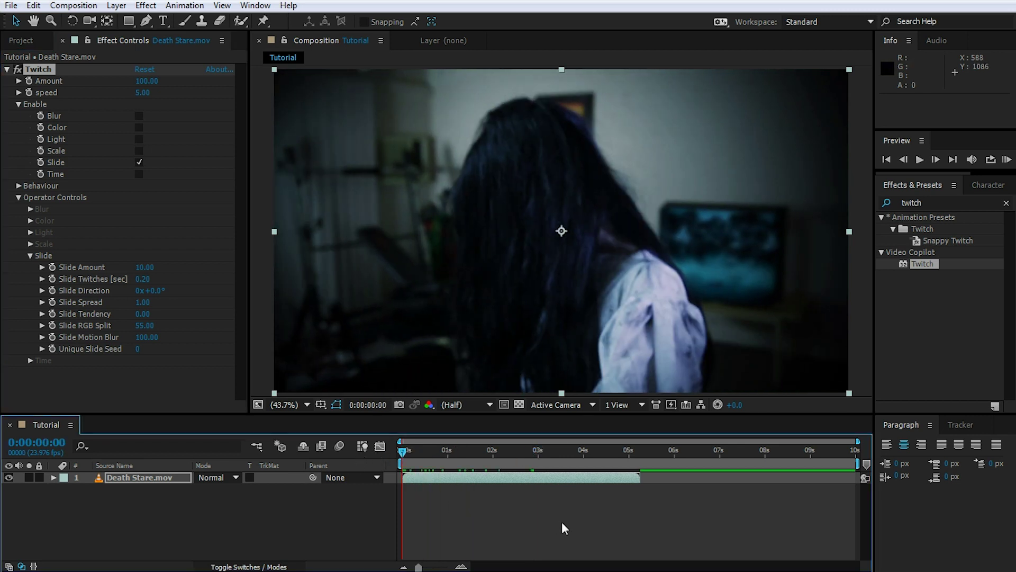
key("space")
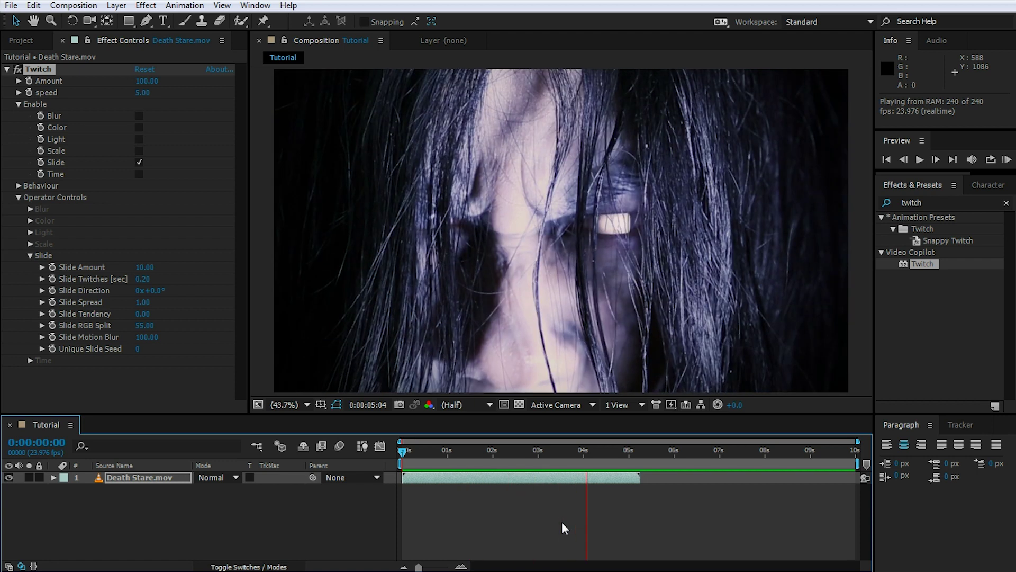
left_click_drag(614, 458, 536, 461)
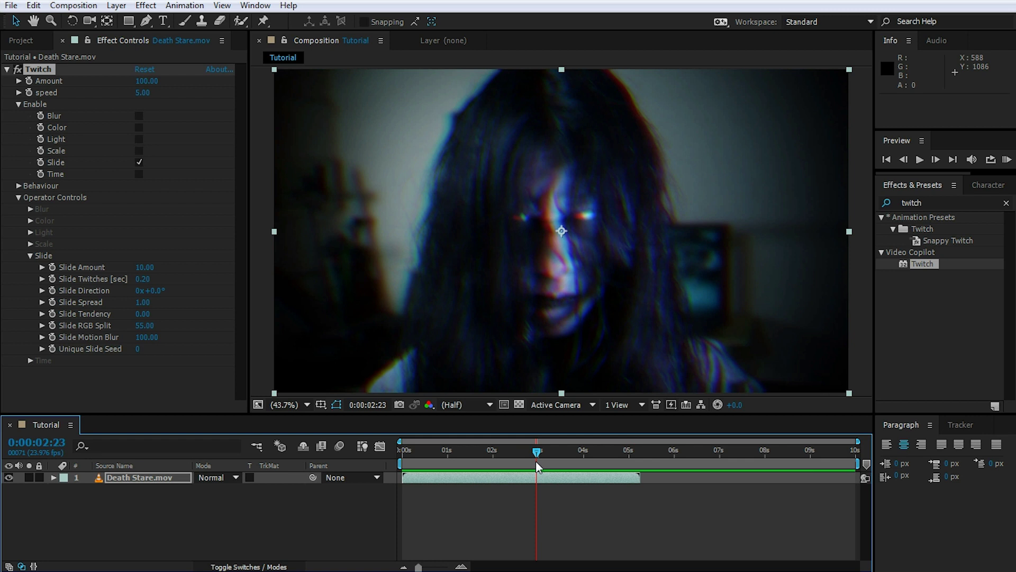
left_click_drag(535, 460, 552, 463)
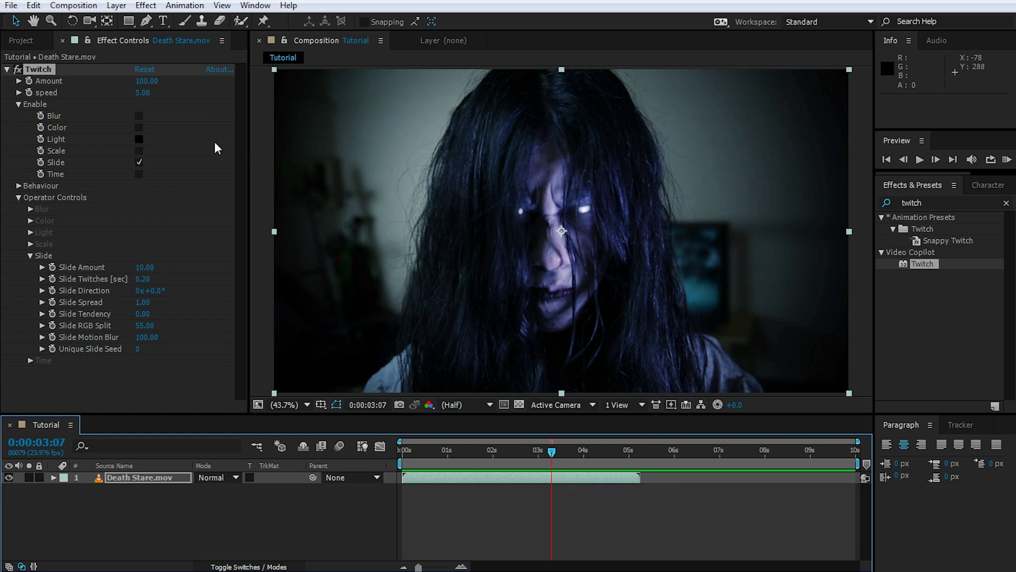
Step: Enable Color alongside Slide, expand the Color operator settings, and preview the clip
left_click(139, 128)
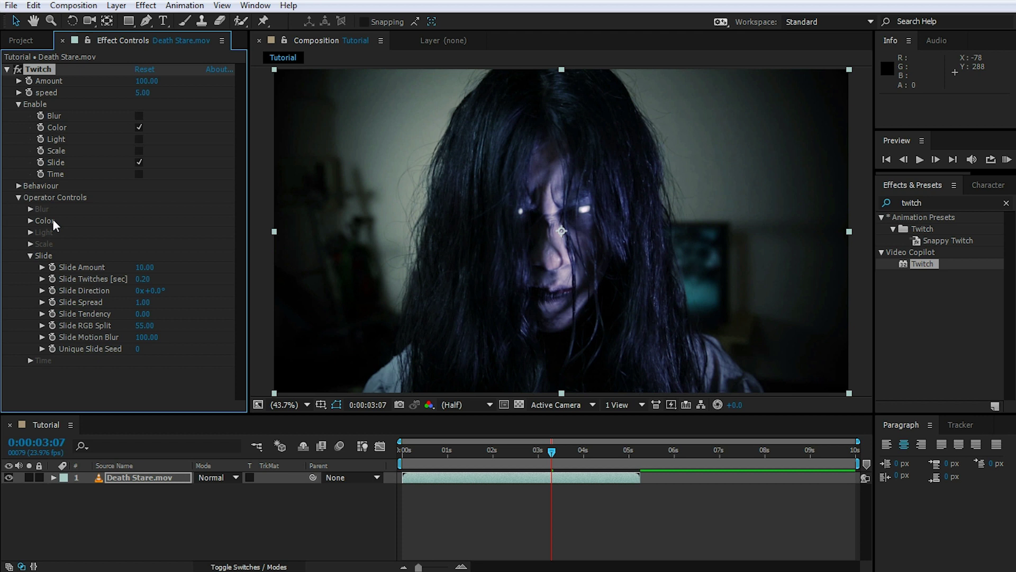
left_click(30, 221)
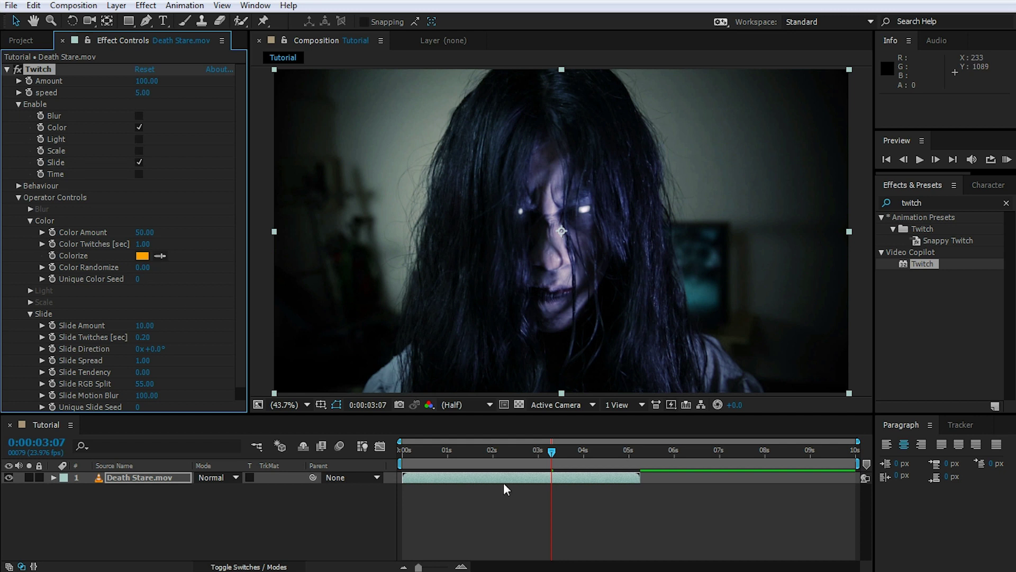
key("space")
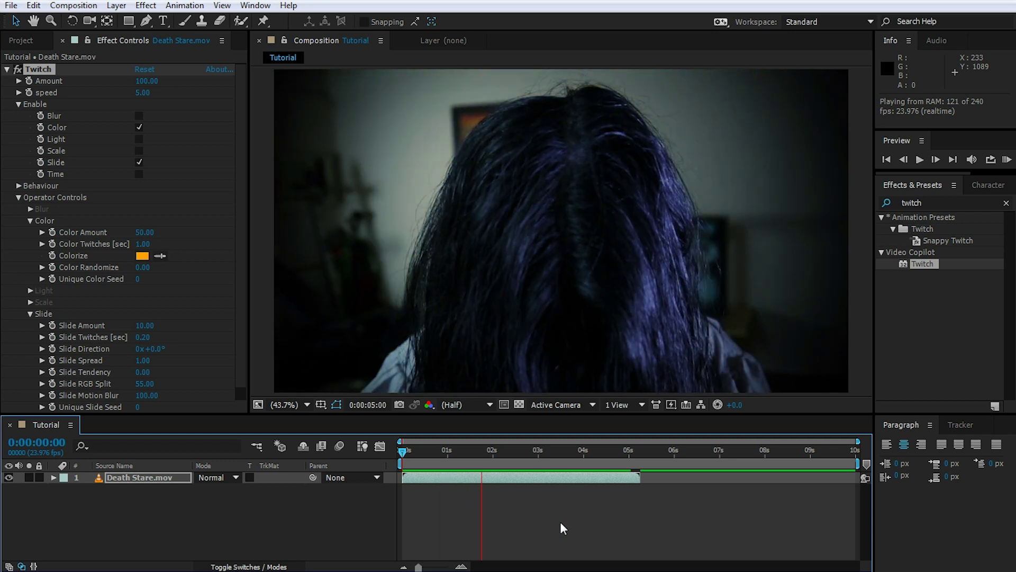
key("space")
left_click_drag(563, 447, 474, 459)
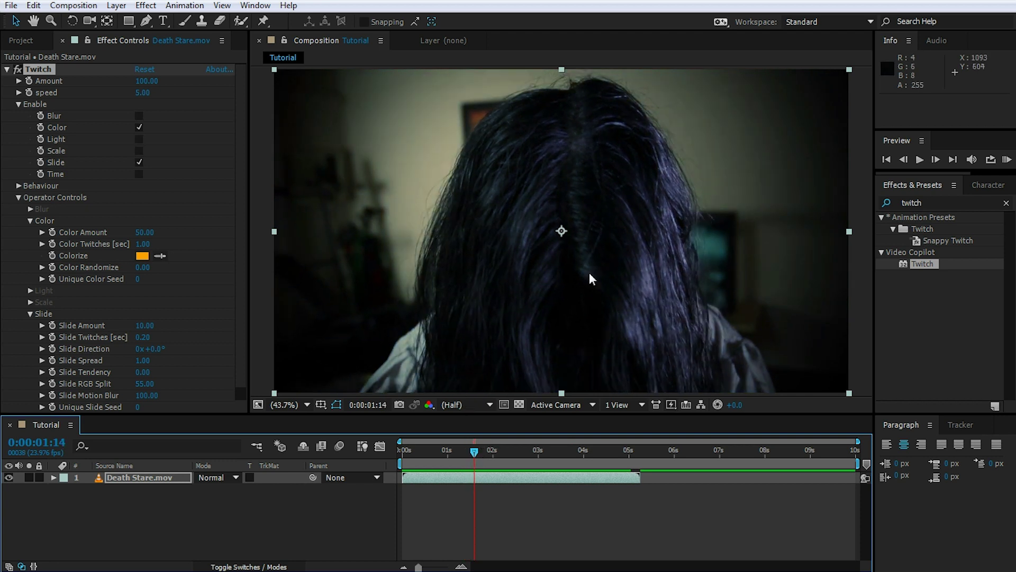
Step: Change the Colorize colour to blue 0DACFF and preview the clip
left_click(140, 256)
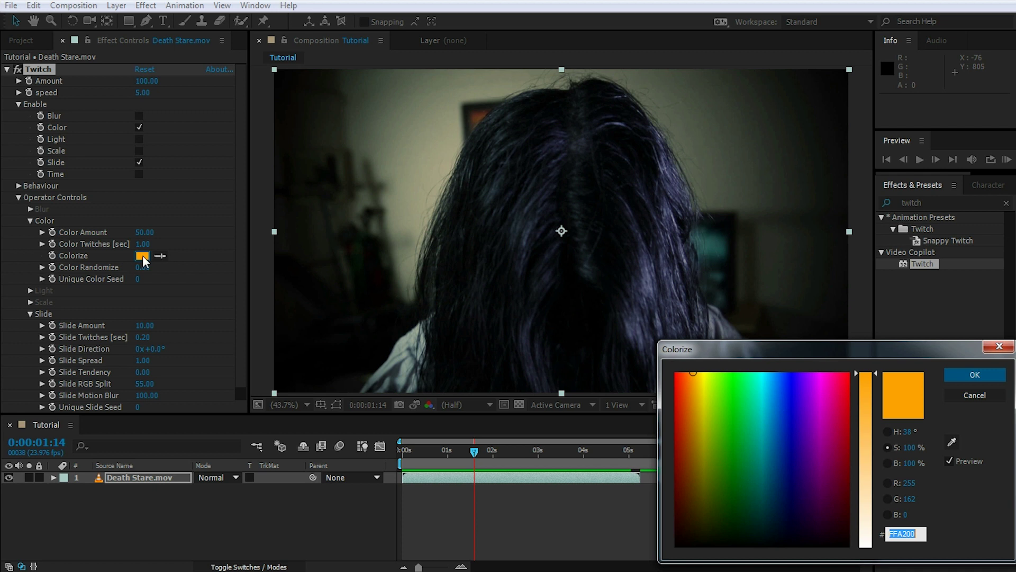
left_click(772, 374)
left_click(866, 386)
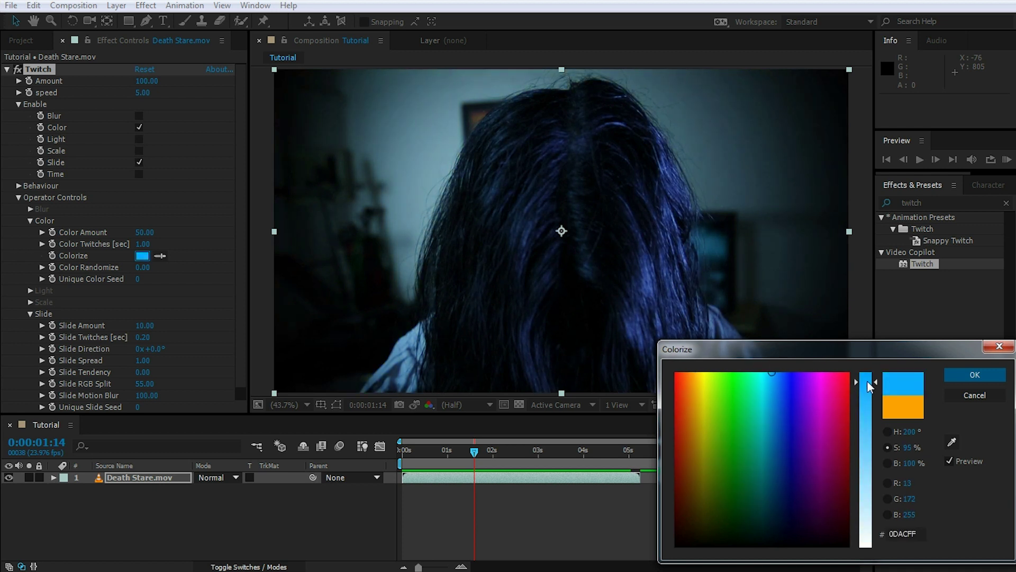
left_click(967, 376)
left_click_drag(481, 450, 393, 457)
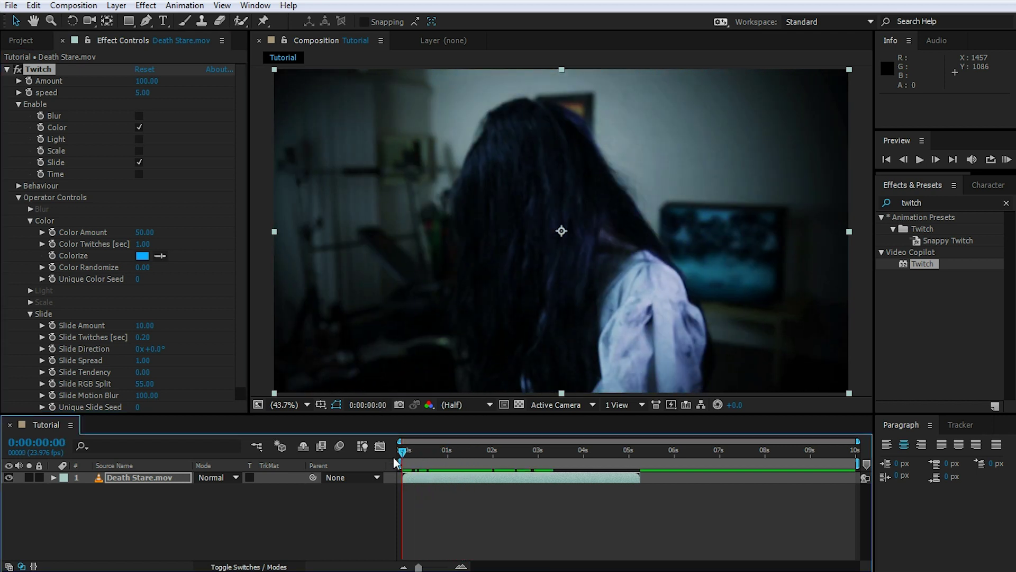
key("space")
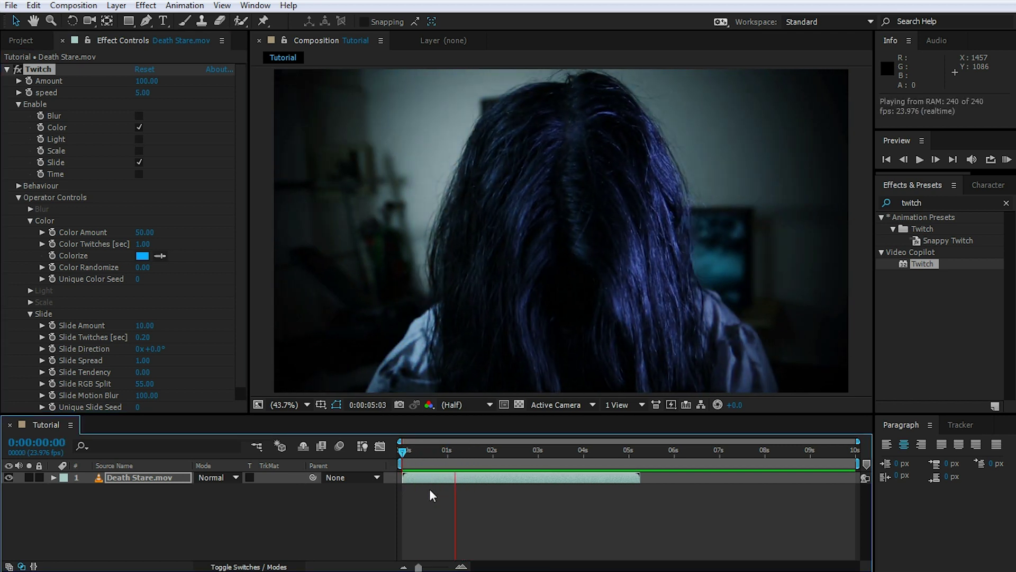
key("space")
left_click(528, 450)
left_click_drag(525, 449, 472, 454)
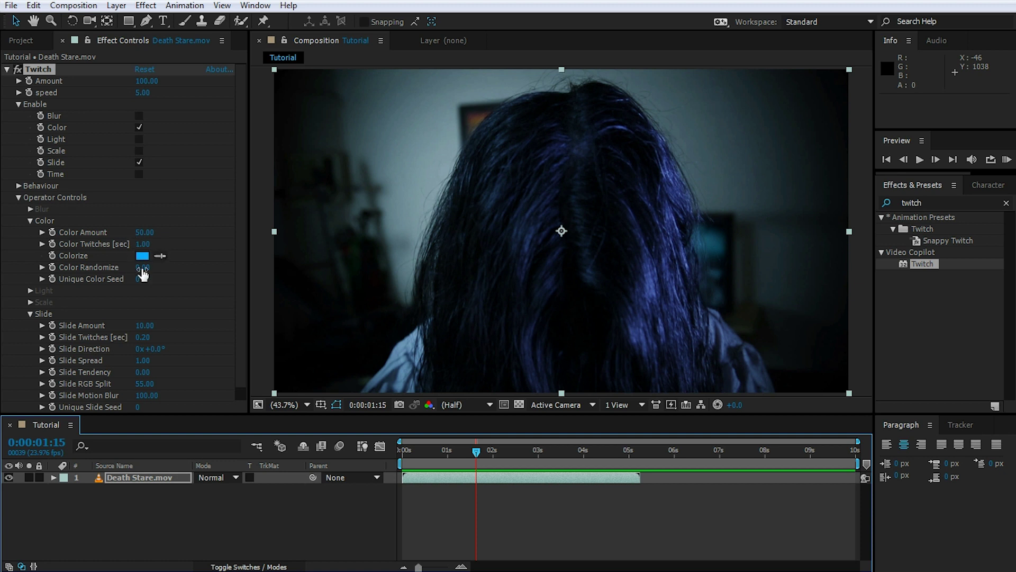
Step: Raise Color Randomize to 32 and preview the colour glitches
left_click_drag(142, 271, 166, 269)
left_click_drag(476, 458, 386, 452)
key("space")
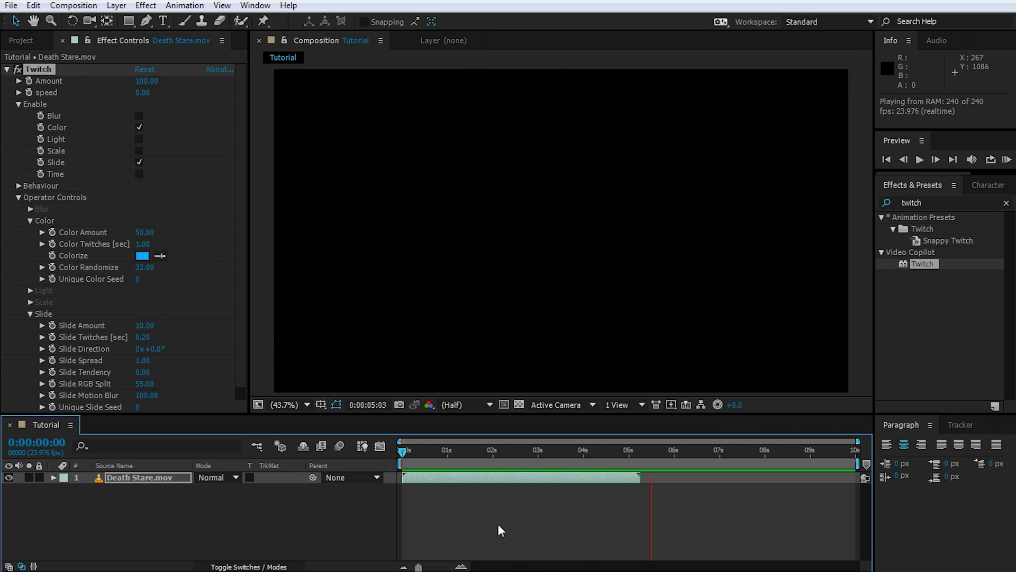
key("space")
left_click_drag(634, 454, 551, 484)
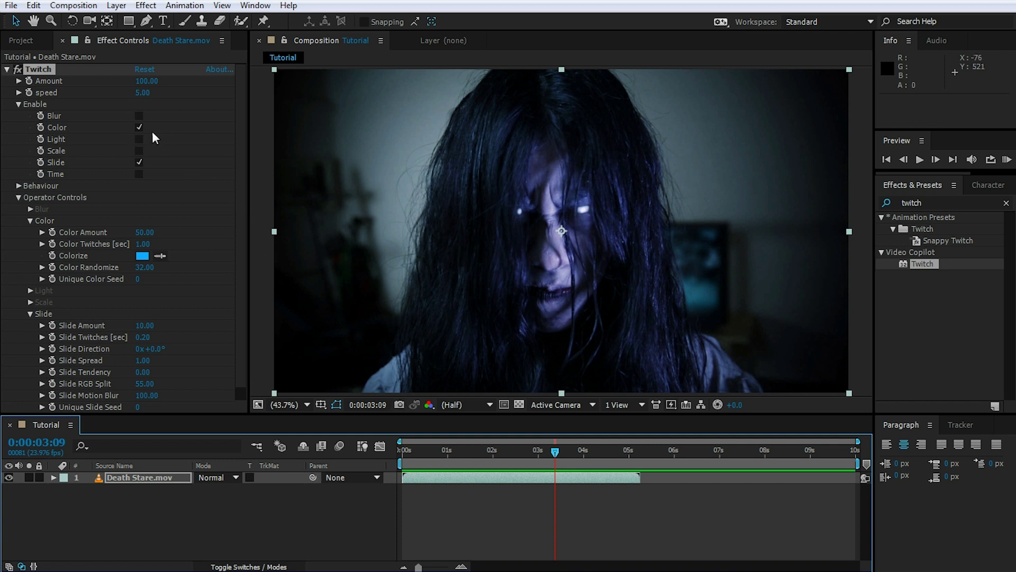
left_click(139, 139)
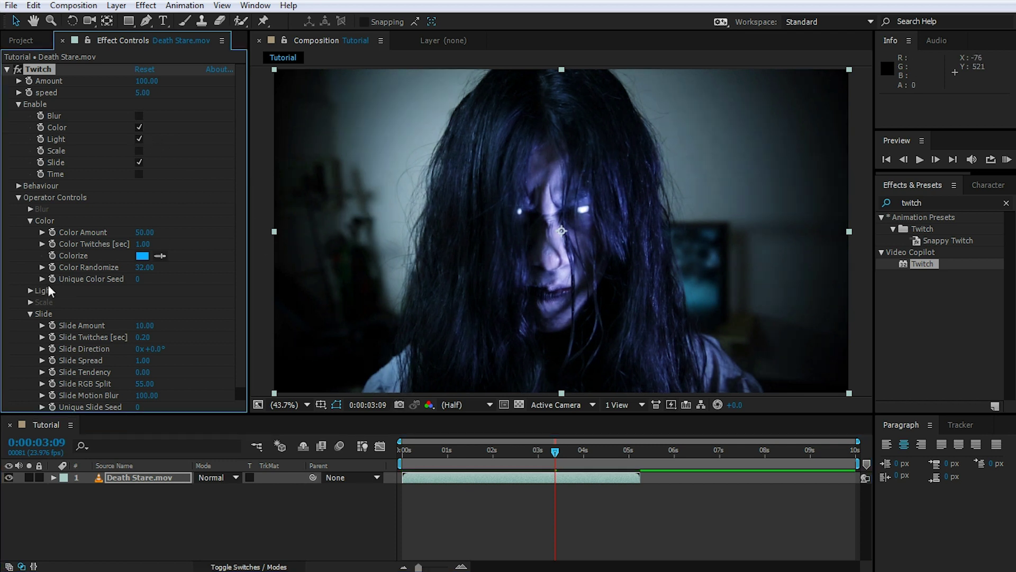
Step: Expand the Light operator settings, keep Brighter behaviour, and preview the flicker
left_click(31, 291)
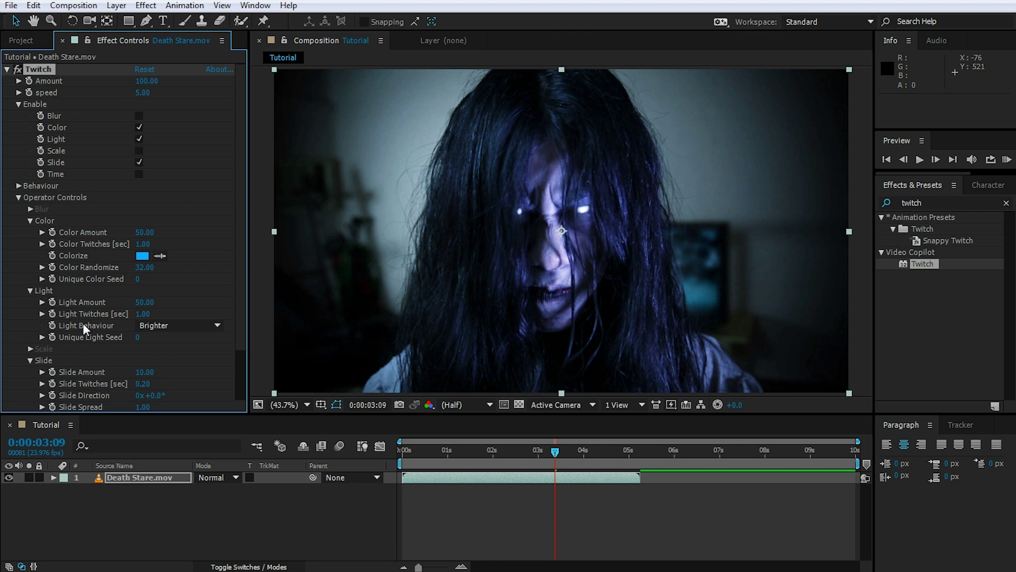
left_click(187, 326)
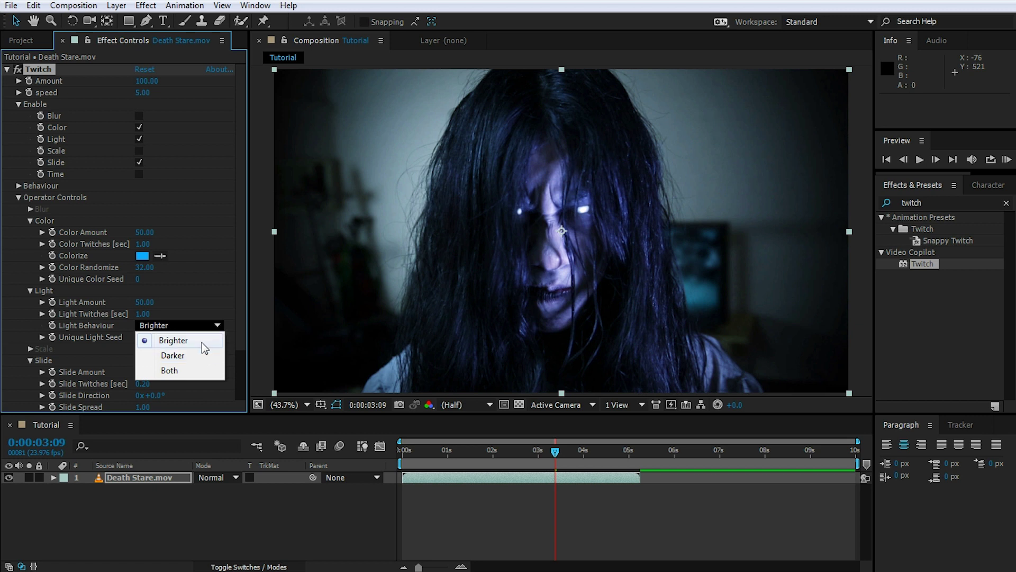
left_click(202, 342)
left_click_drag(554, 456, 402, 456)
key("space")
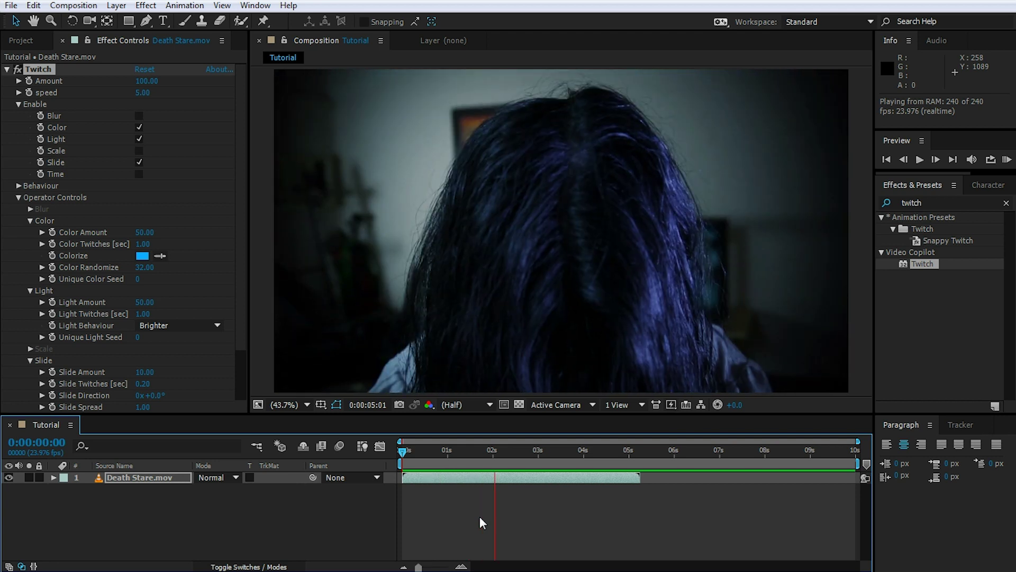
key("space")
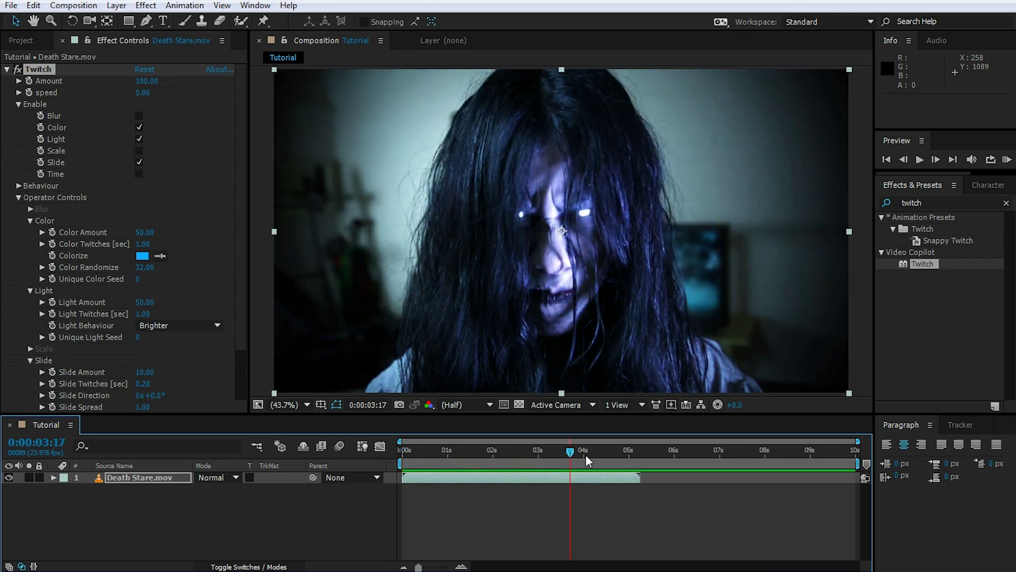
left_click_drag(563, 456, 501, 470)
Step: Try the Darker and Both light behaviours and preview the flicker
left_click(165, 324)
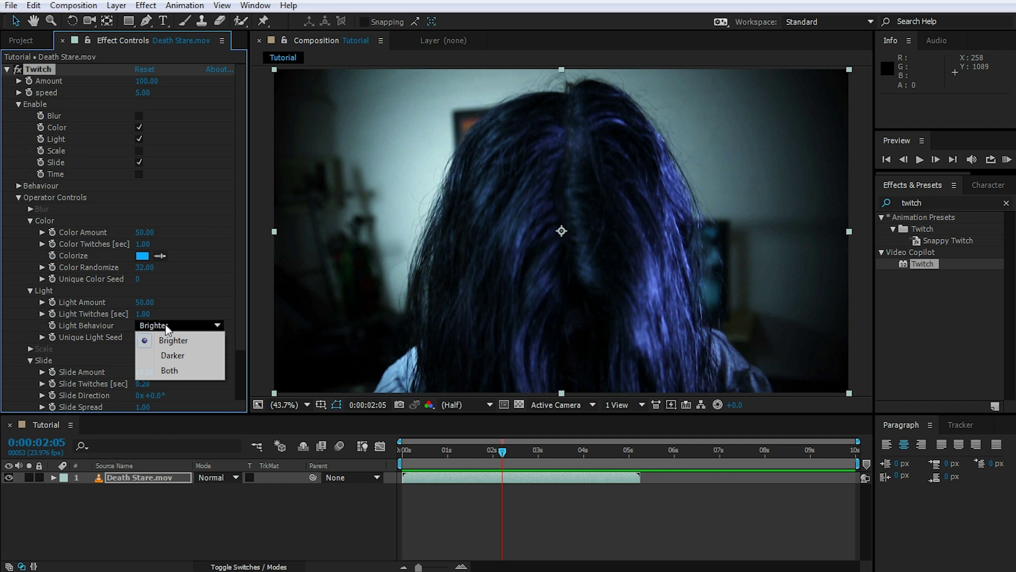
left_click(176, 356)
left_click_drag(498, 443, 533, 455)
left_click(171, 326)
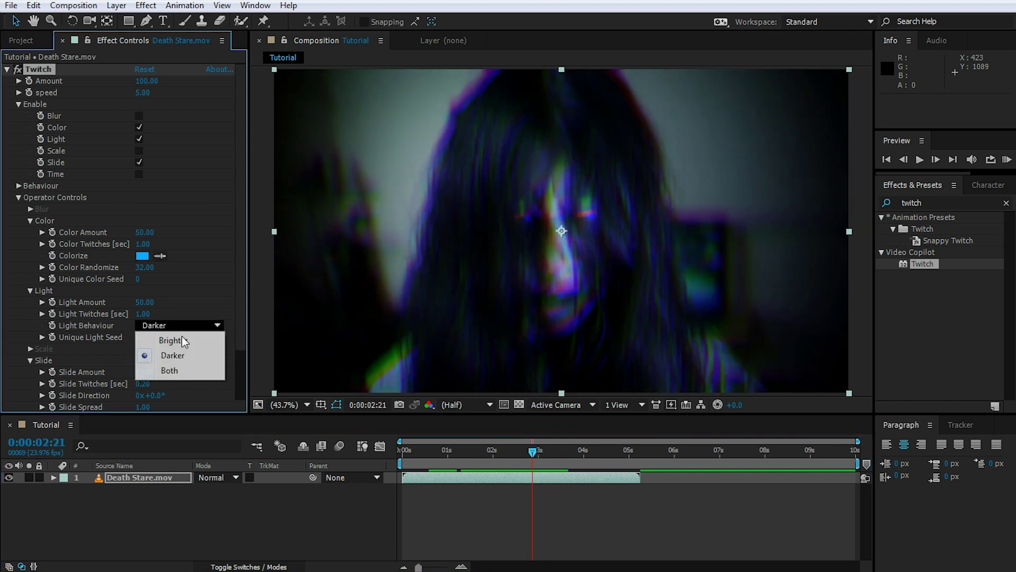
left_click(159, 369)
left_click(523, 453)
key("space")
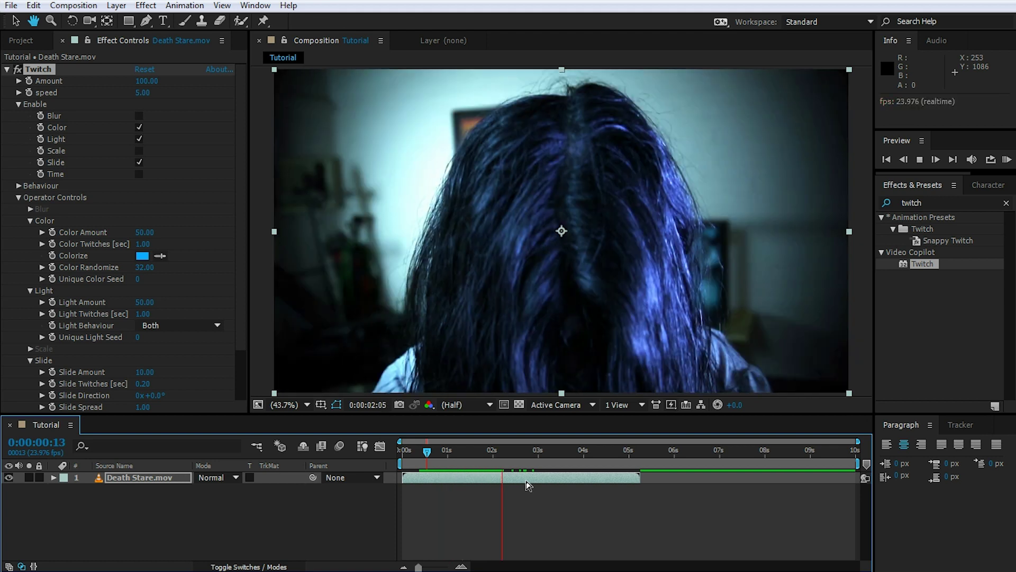
key("space")
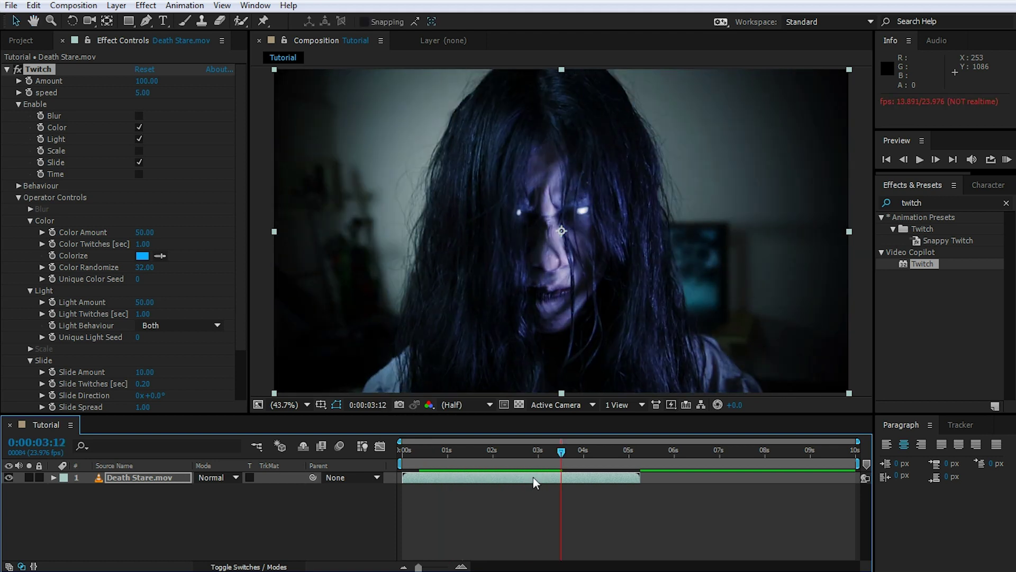
left_click_drag(559, 454, 534, 456)
Step: Set Light Amount 21, Light Behaviour Brighter and Light Twitches 0.50 sec
mouse_move(142, 302)
left_mouse_down()
mouse_move(114, 301)
mouse_move(127, 304)
left_mouse_up()
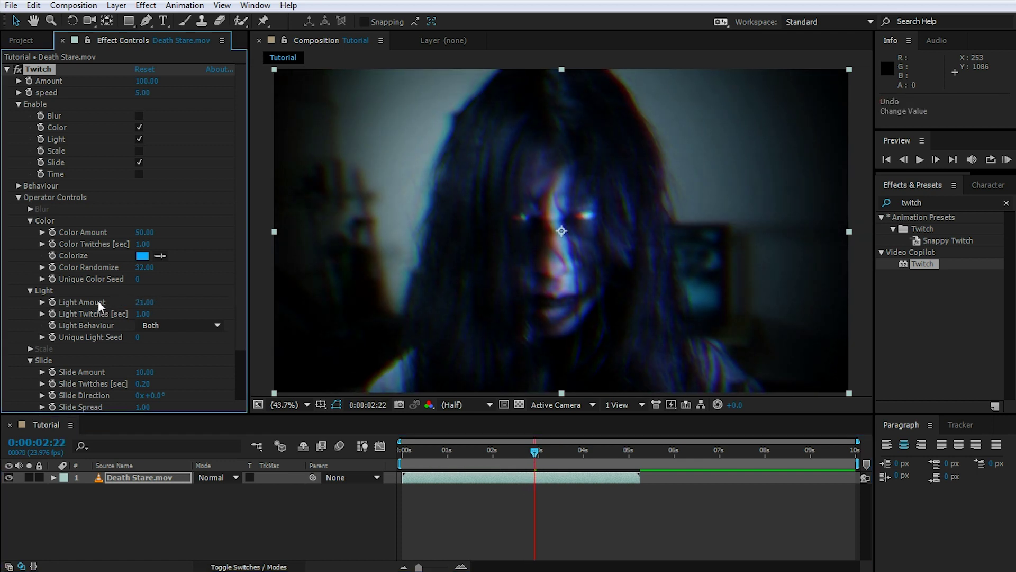
left_click(157, 325)
left_click(191, 338)
left_click(141, 314)
type("0.5")
key("Return")
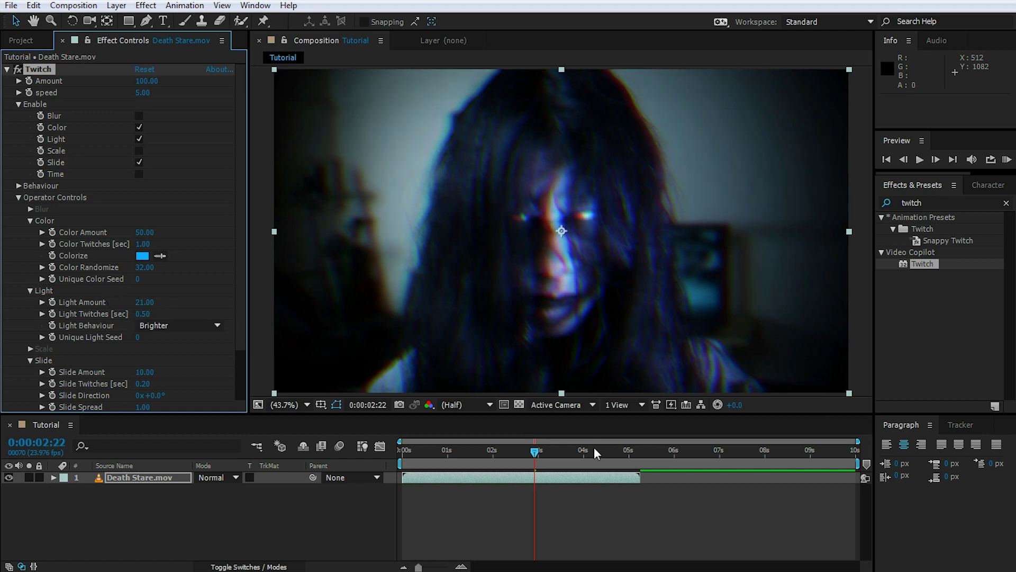
Step: Preview the adjusted light flicker from the start of the clip
left_click_drag(532, 449, 383, 443)
key("space")
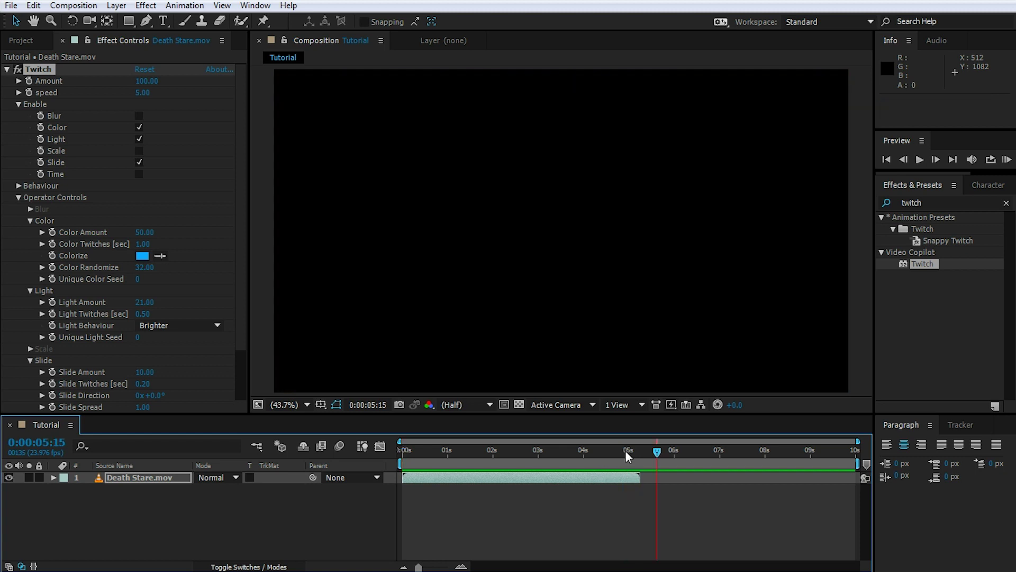
left_click(450, 463)
left_click_drag(450, 462, 541, 479)
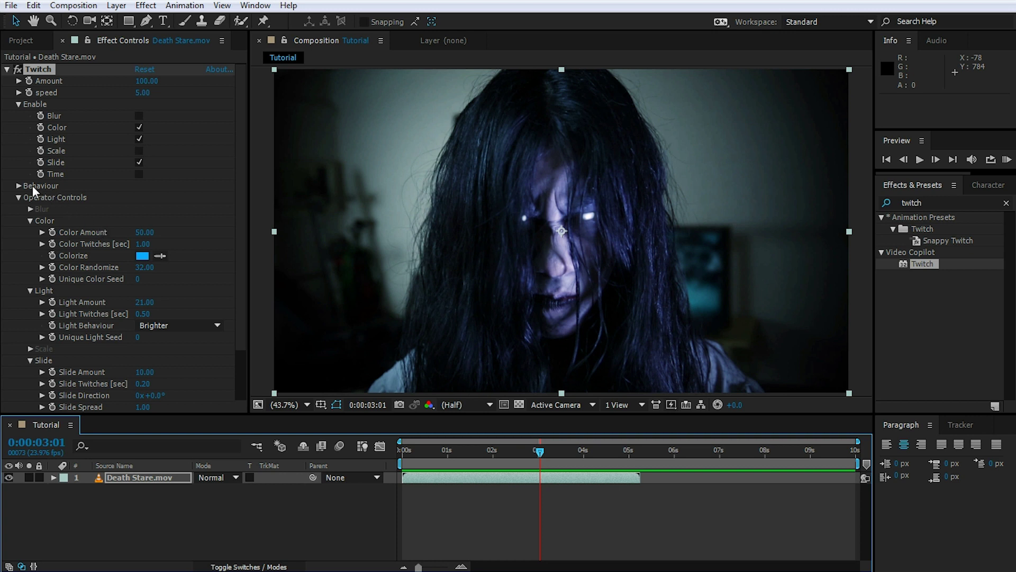
Step: Expand Behaviour, leave Border at Mirror, tick Show Twitch Only, and preview
left_click(18, 186)
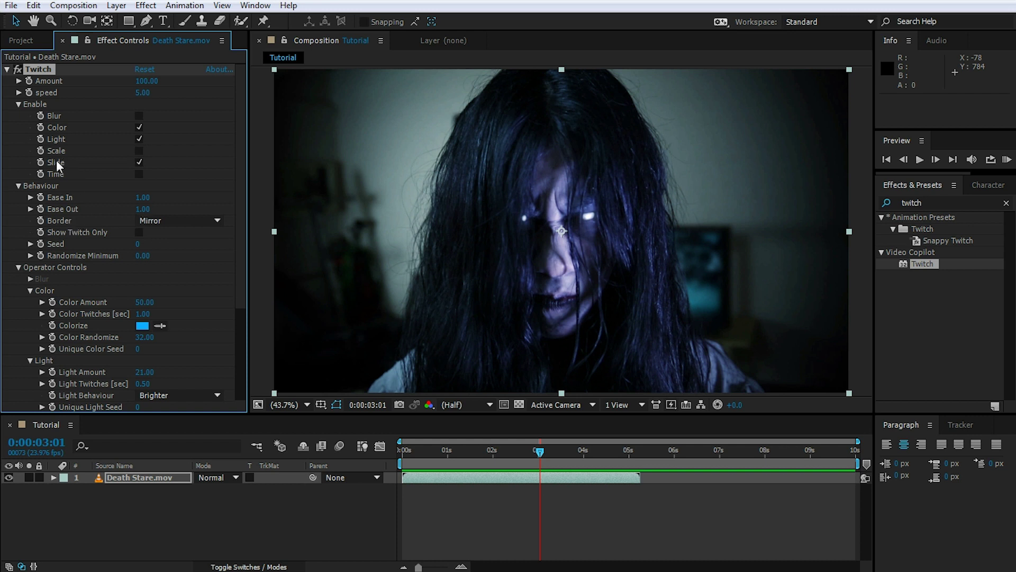
mouse_move(523, 449)
left_mouse_down()
mouse_move(554, 447)
mouse_move(533, 451)
left_mouse_up()
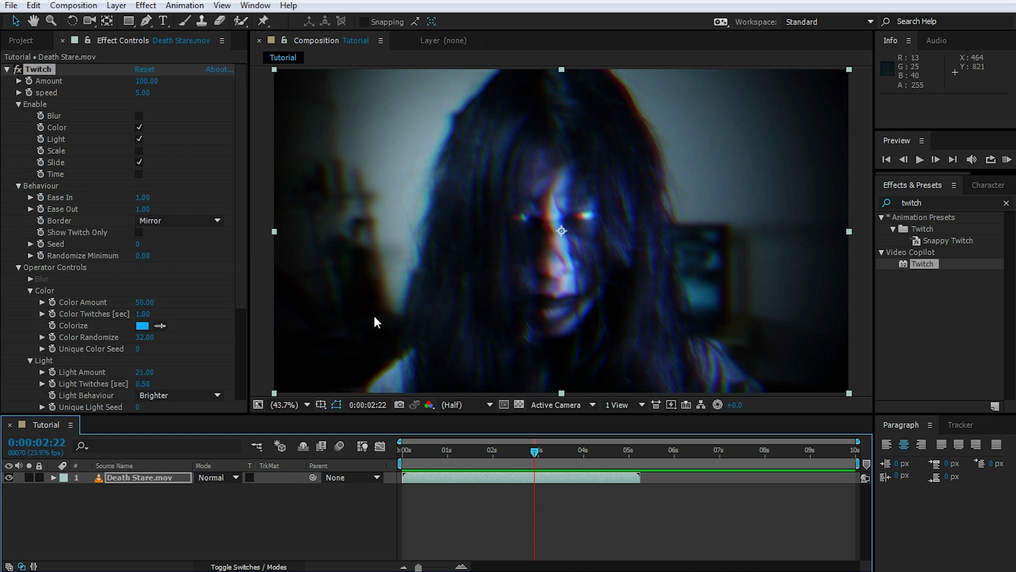
left_click(151, 221)
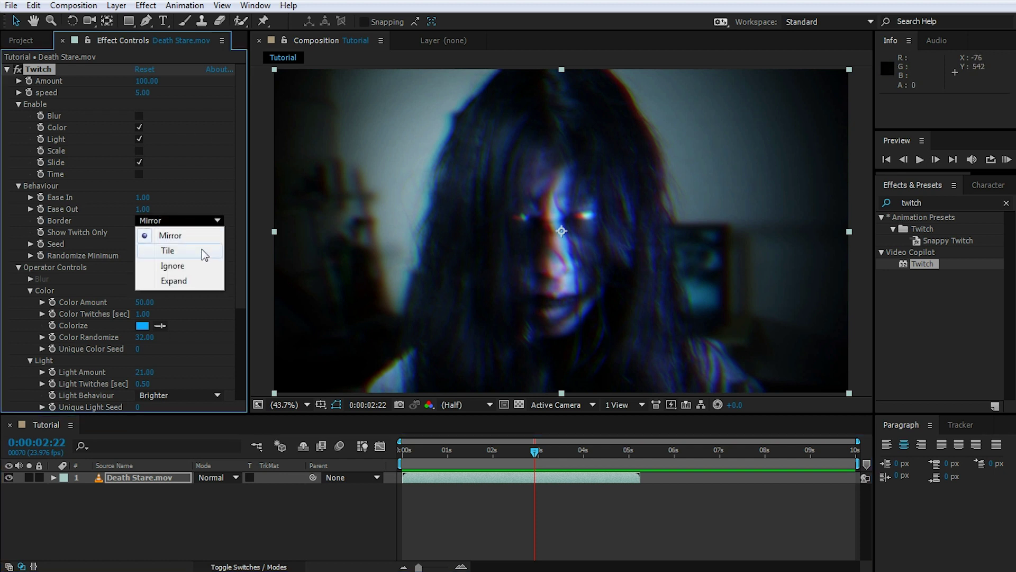
left_click(193, 236)
left_click(195, 219)
left_click(225, 215)
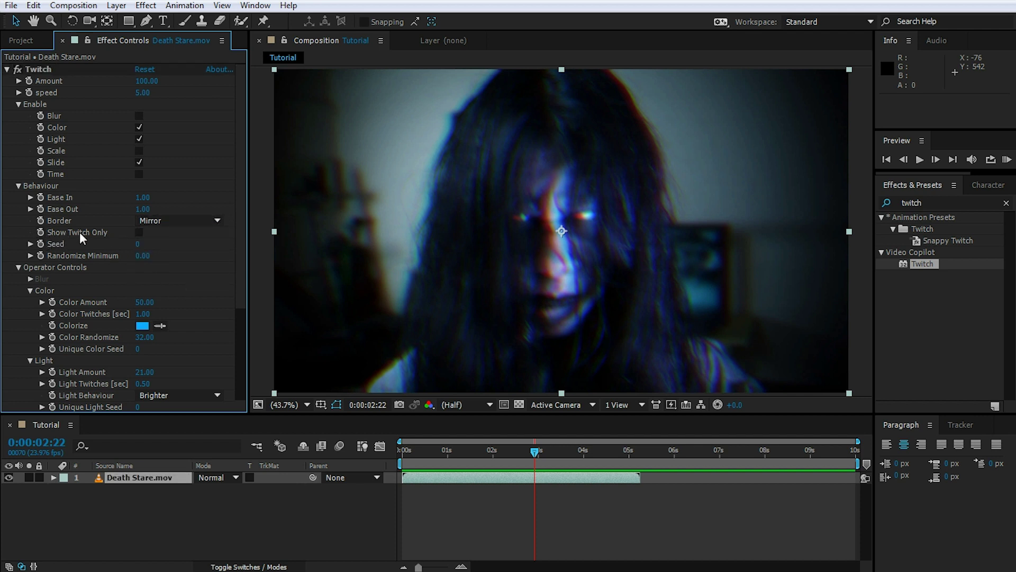
left_click(139, 233)
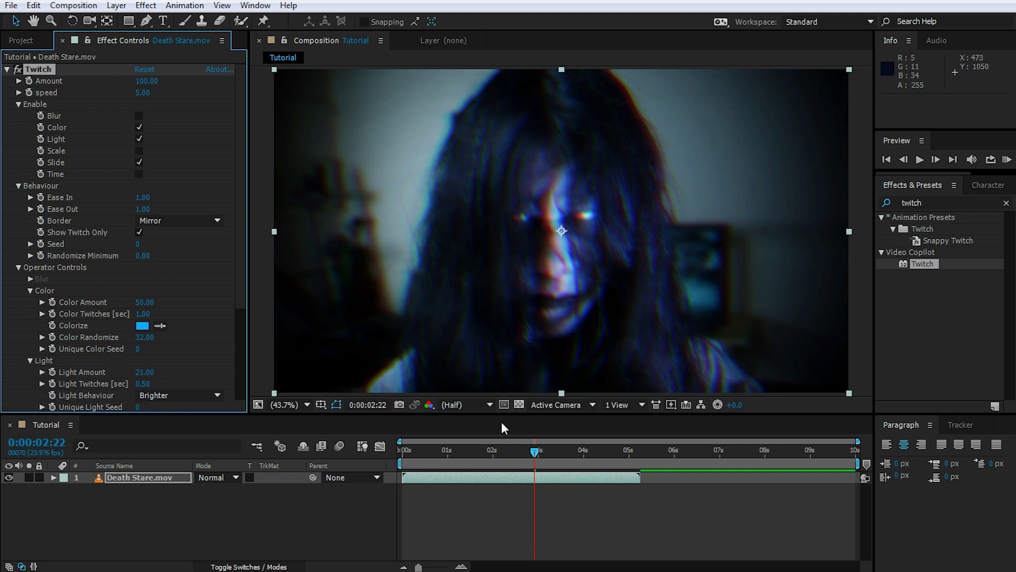
key("space")
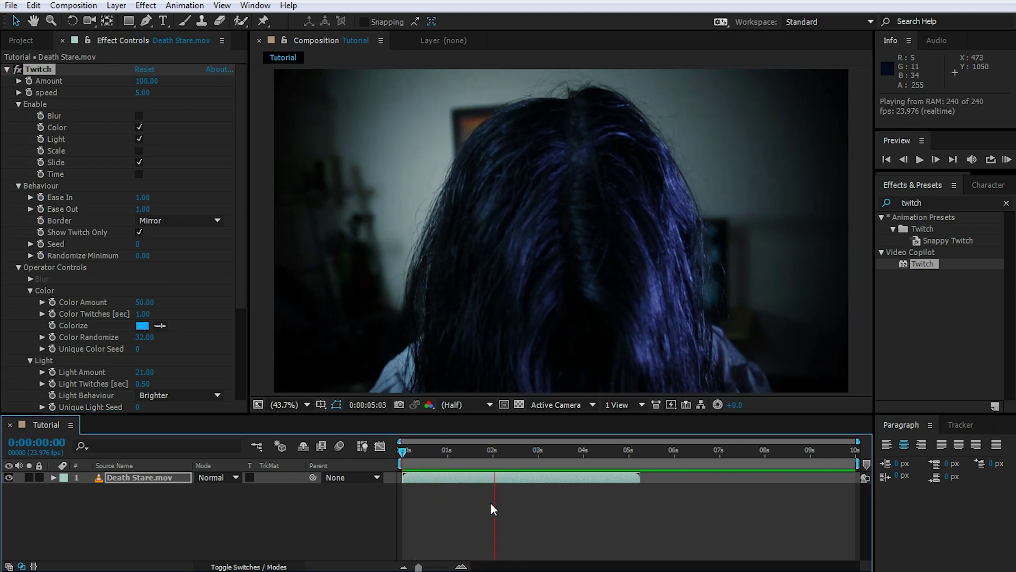
Step: Stop the preview at the 0:00:02:19 glitch frame and select the Death Stare.mov layer
key("space")
left_click_drag(536, 450, 524, 447)
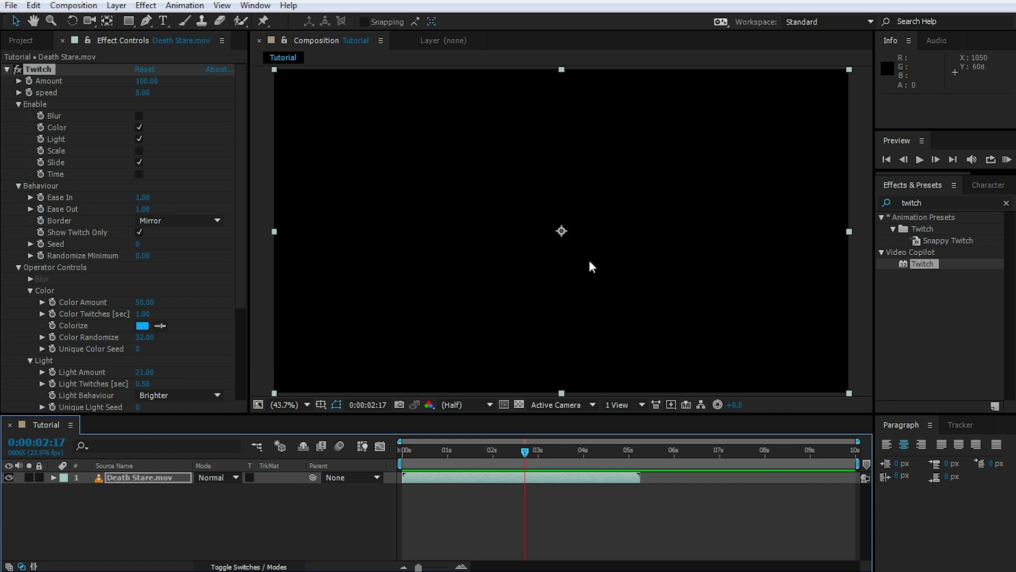
left_click(527, 449)
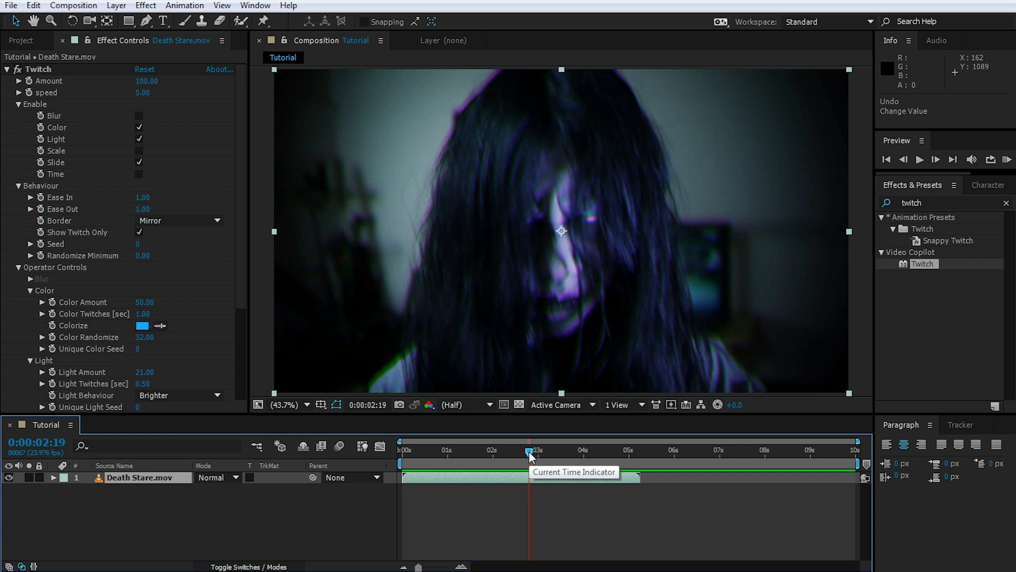
left_click(136, 477)
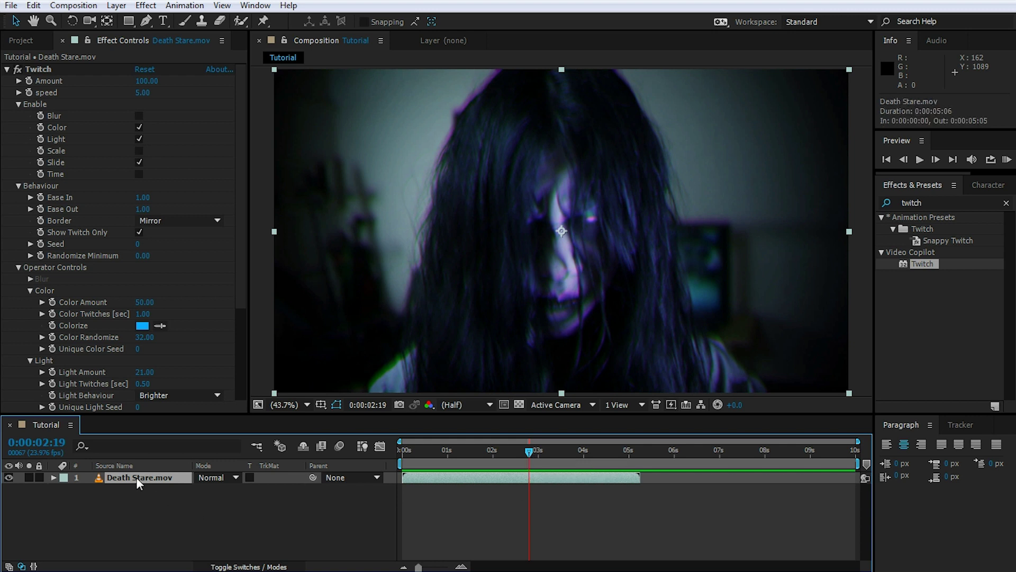
key("ctrl+d")
left_click(140, 487)
left_click(42, 67)
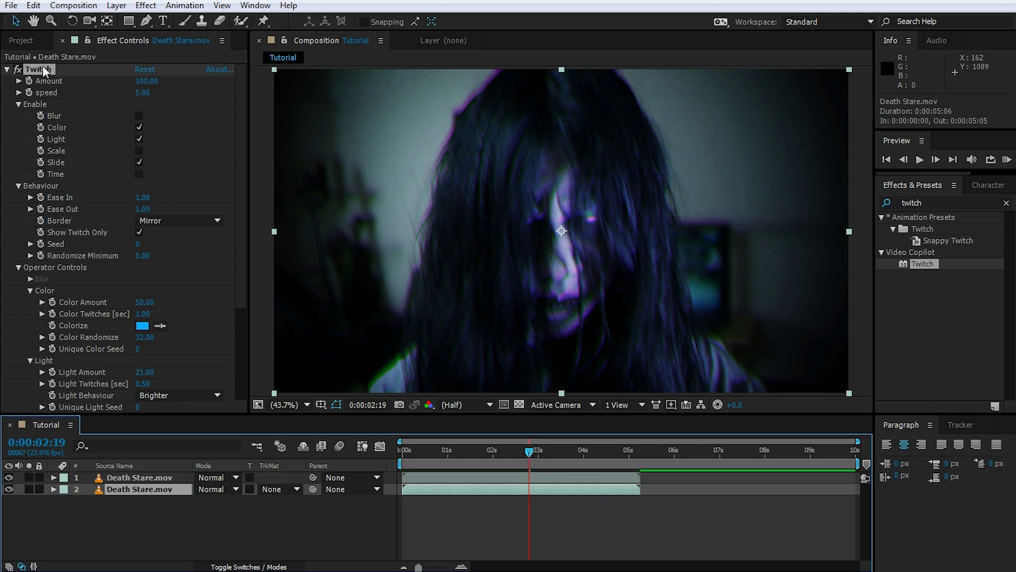
key("Delete")
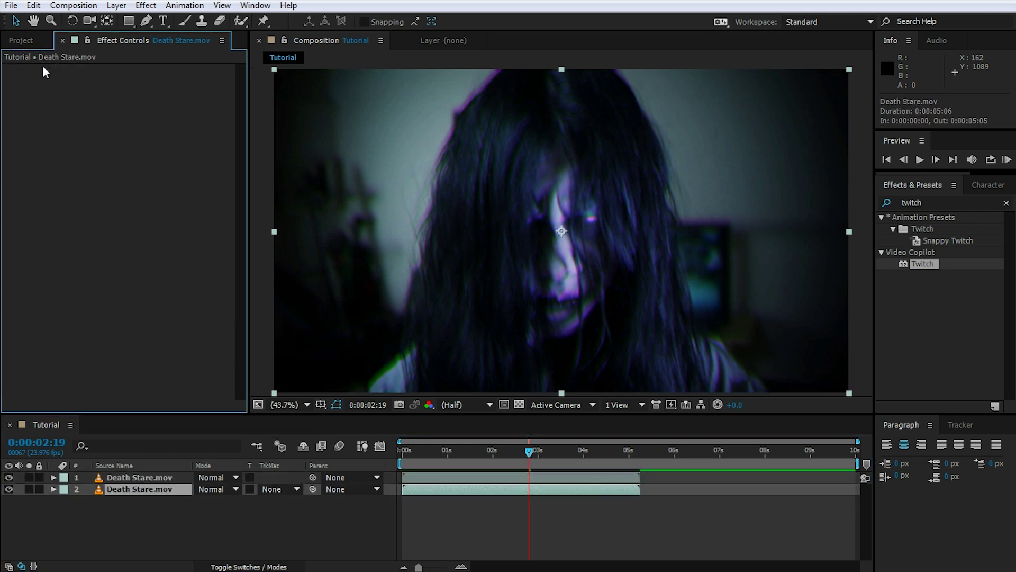
left_click(167, 475)
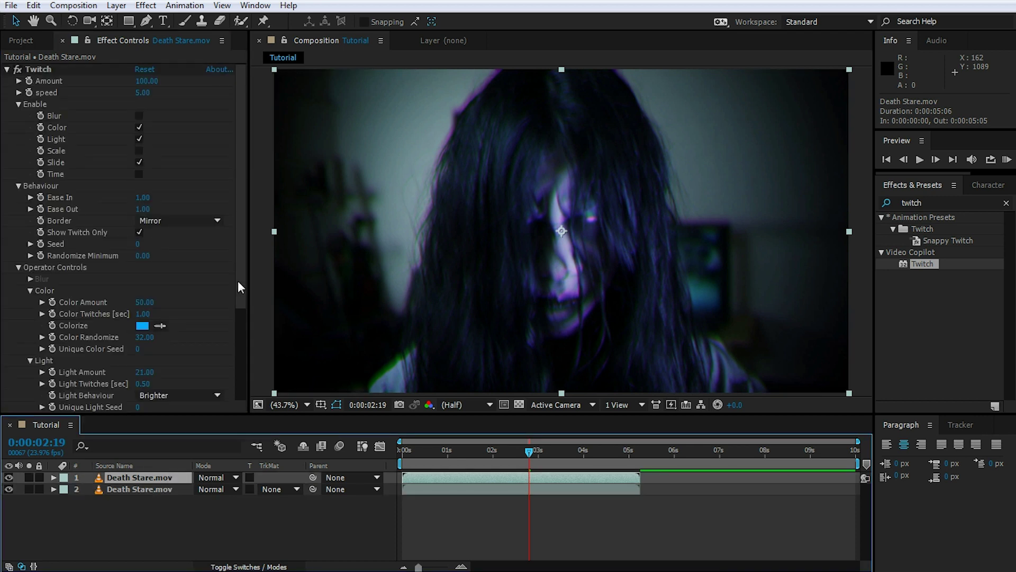
left_click(139, 233)
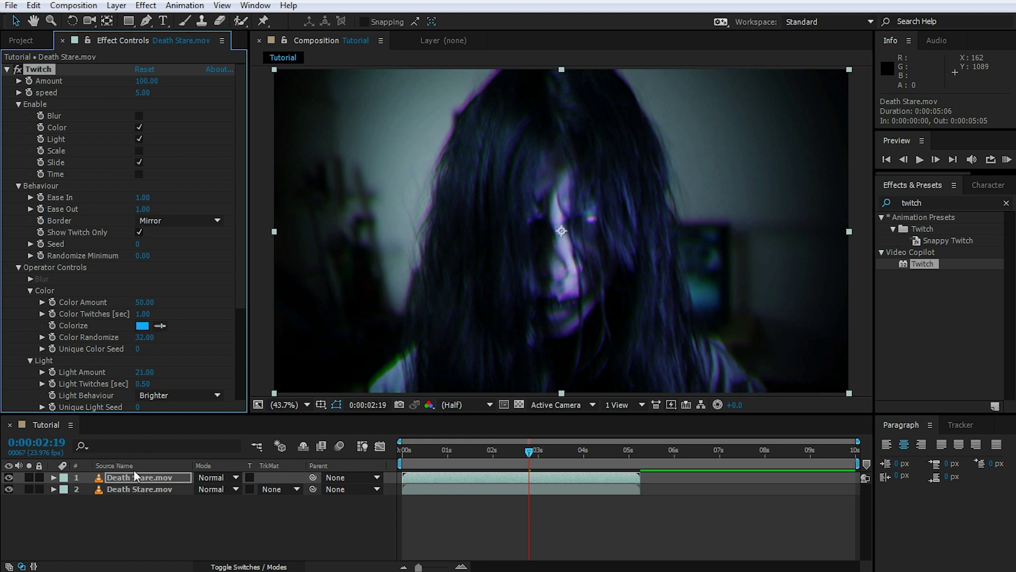
left_click(147, 478)
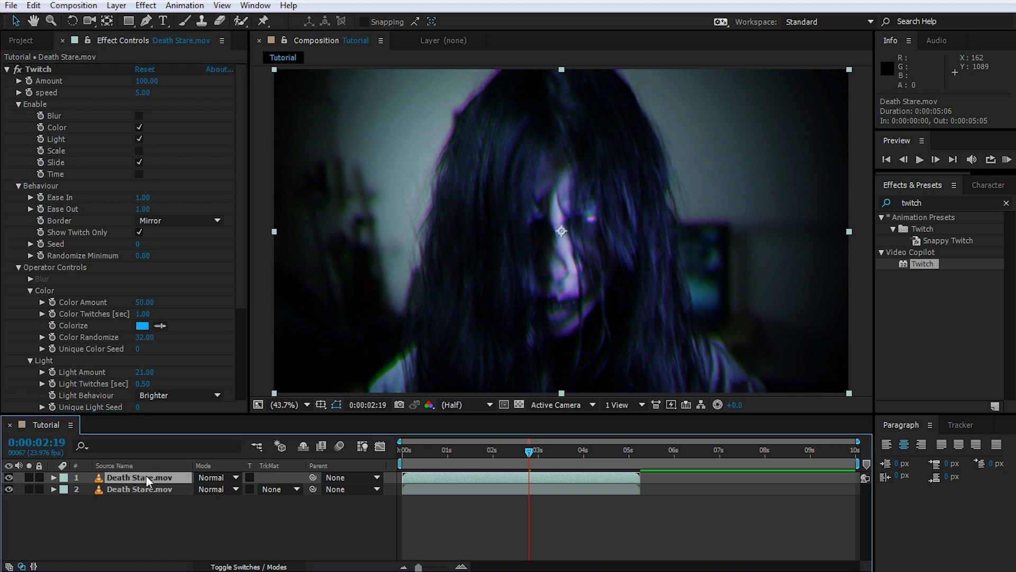
left_click(222, 477)
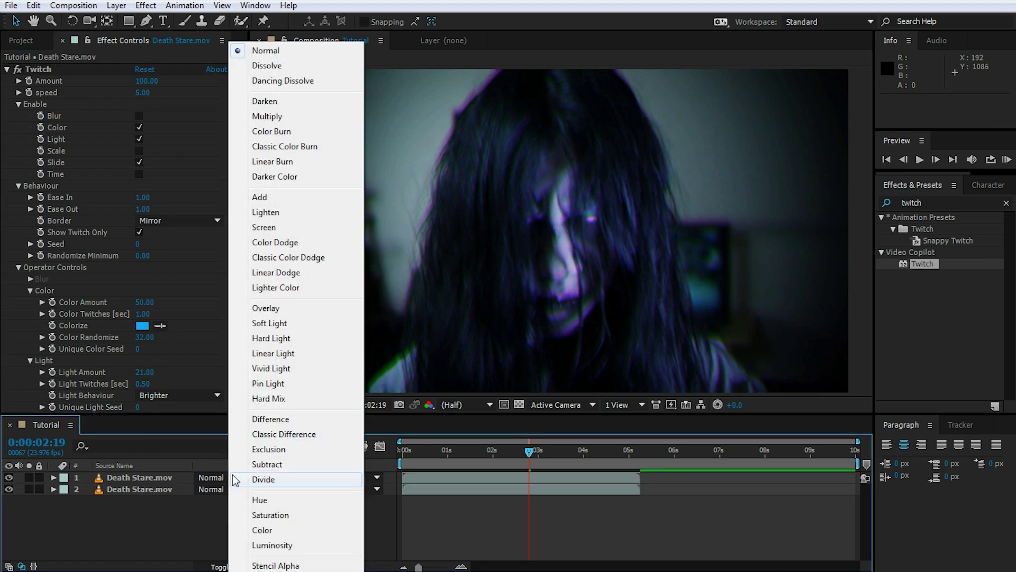
left_click(288, 436)
left_click_drag(528, 449, 404, 456)
key("space")
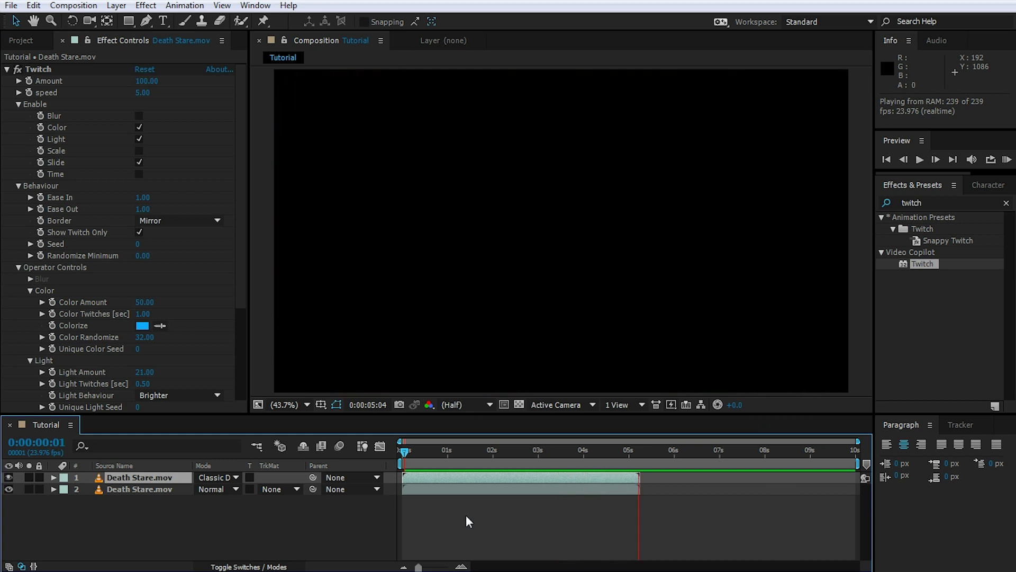
left_click_drag(587, 451, 532, 453)
left_click(220, 477)
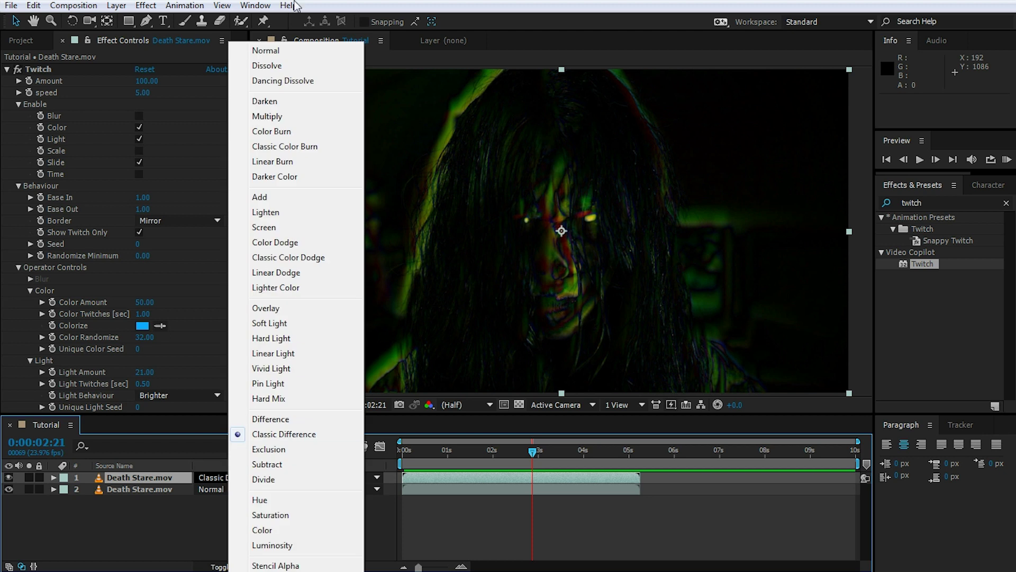
left_click(259, 51)
left_click(157, 489)
key("Delete")
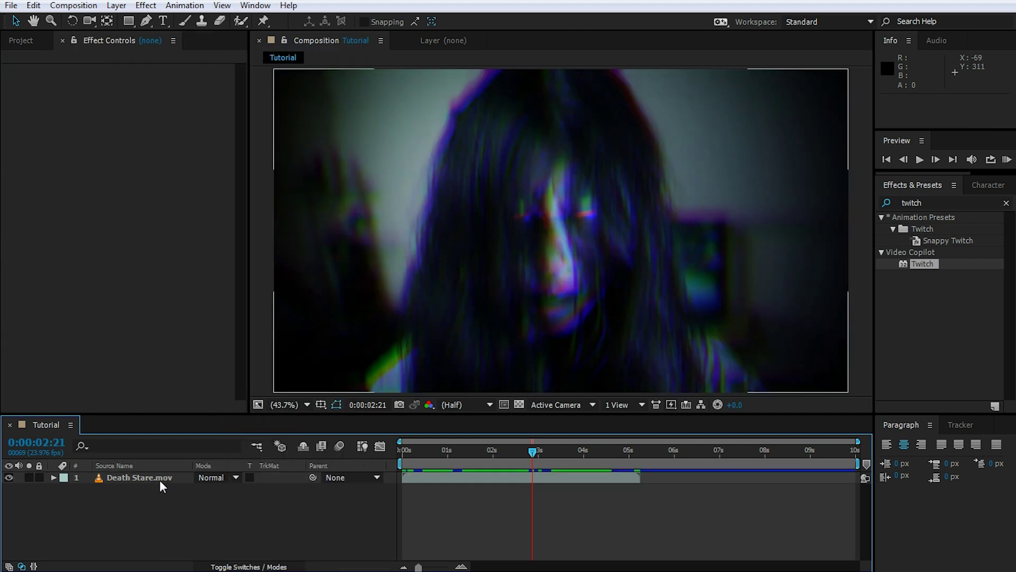
Step: Turn off Show Twitch Only on Death Stare.mov and scrub to around 3 seconds
left_click(158, 480)
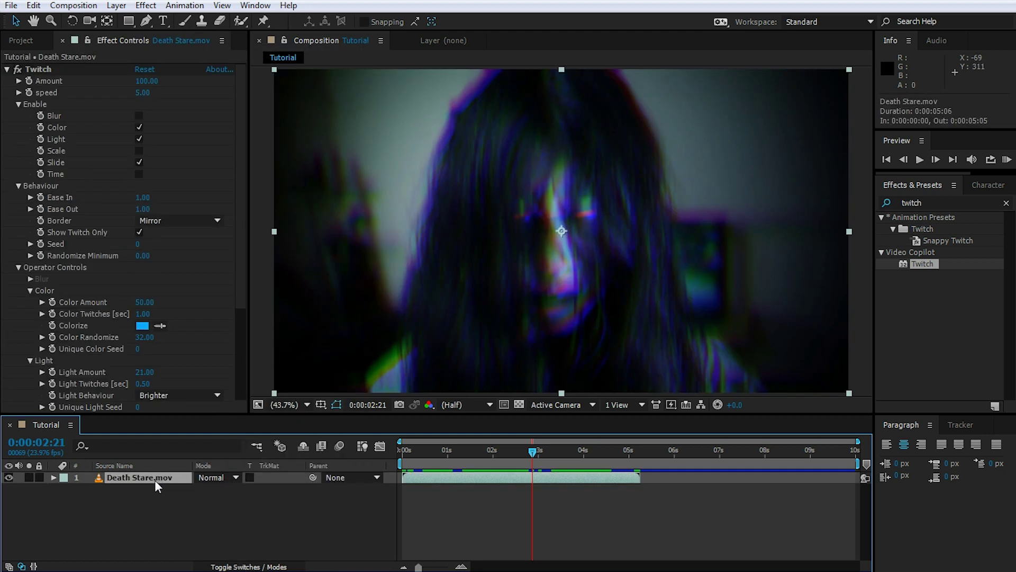
left_click(49, 68)
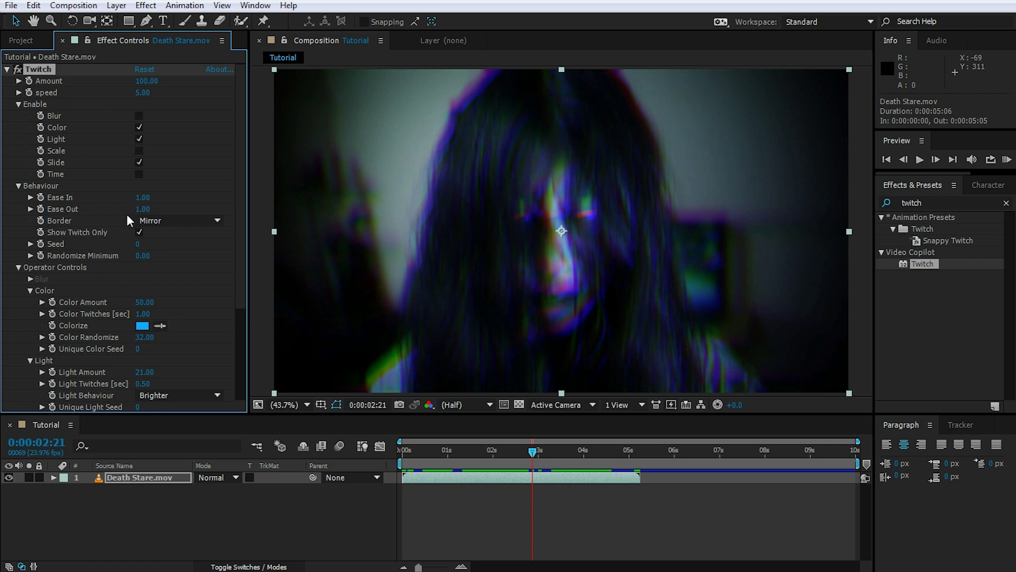
left_click(139, 232)
mouse_move(529, 453)
left_mouse_down()
mouse_move(442, 459)
mouse_move(612, 465)
mouse_move(481, 454)
mouse_move(547, 456)
left_mouse_up()
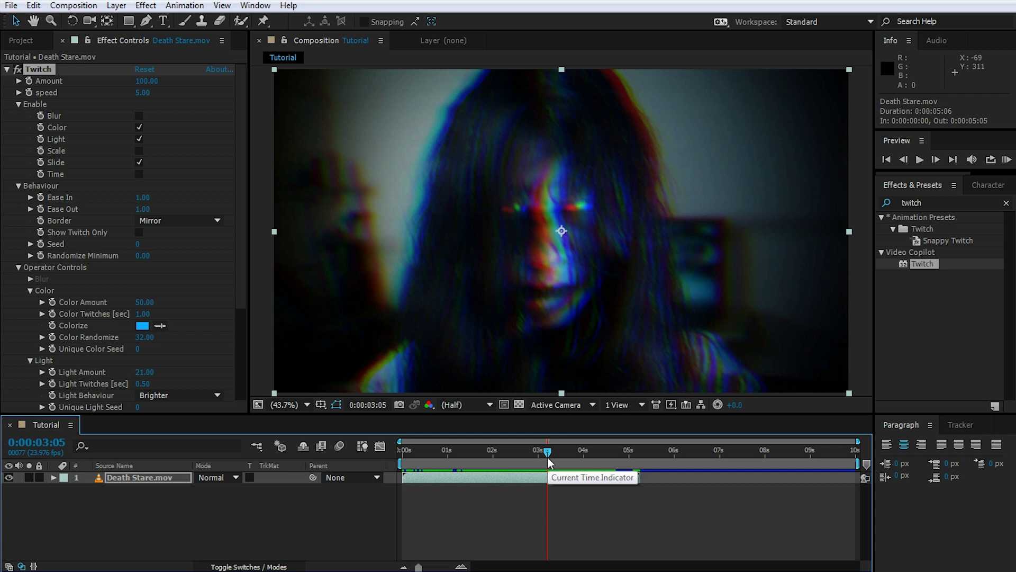
Step: Delete the Twitch effect and scrub through the clean footage
left_click(40, 70)
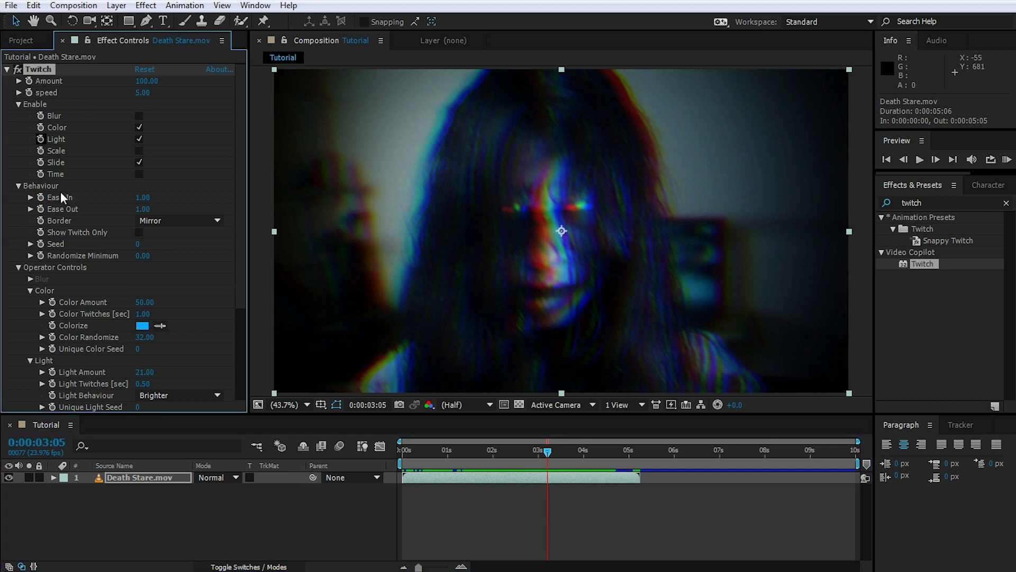
key("Delete")
mouse_move(547, 452)
left_mouse_down()
mouse_move(405, 454)
mouse_move(554, 461)
left_mouse_up()
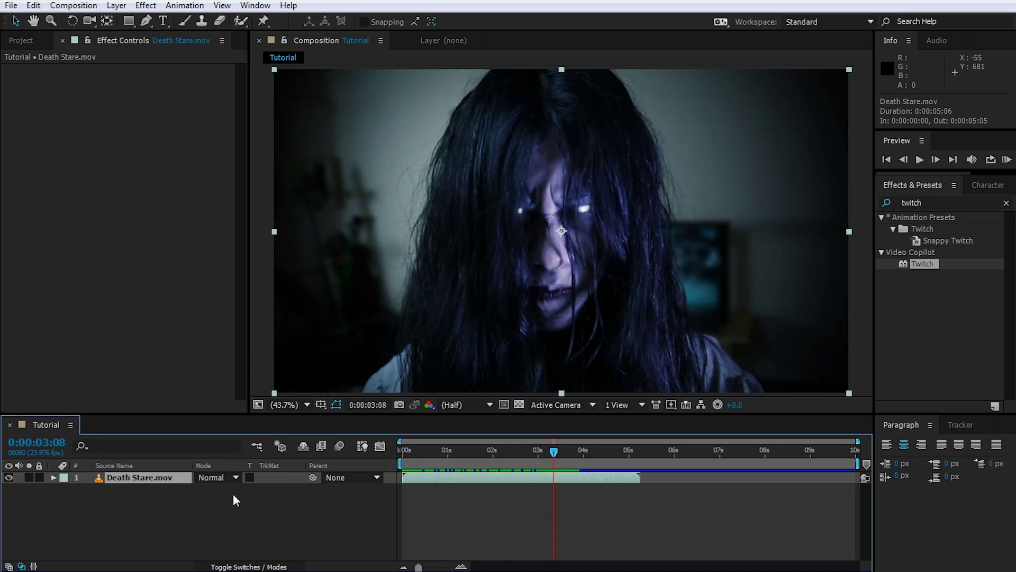
Step: Create a new adjustment layer and name it 'Twitch'
right_click(177, 501)
mouse_move(208, 509)
key("ctrl+alt+y")
key("Return")
type("Twitch")
key("Return")
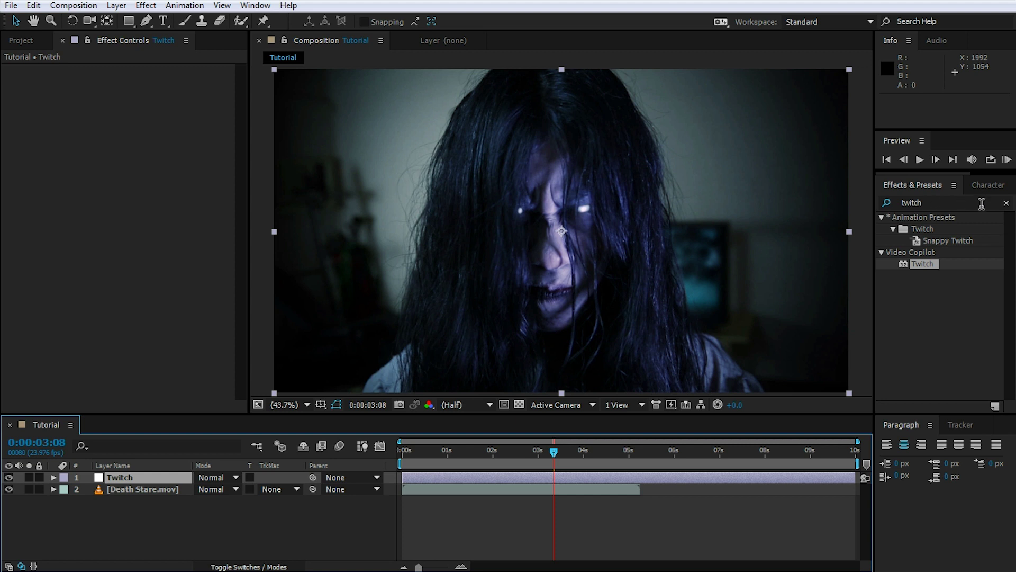
Step: Drag the Animation Presets > Twitch > Bad Distortion preset onto the Twitch layer
left_click(1006, 205)
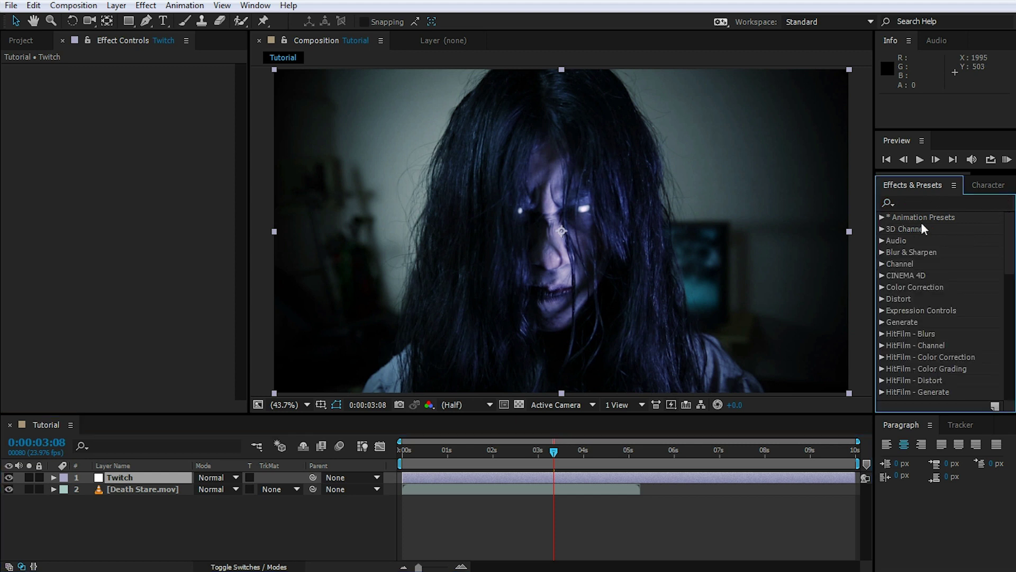
left_click(882, 217)
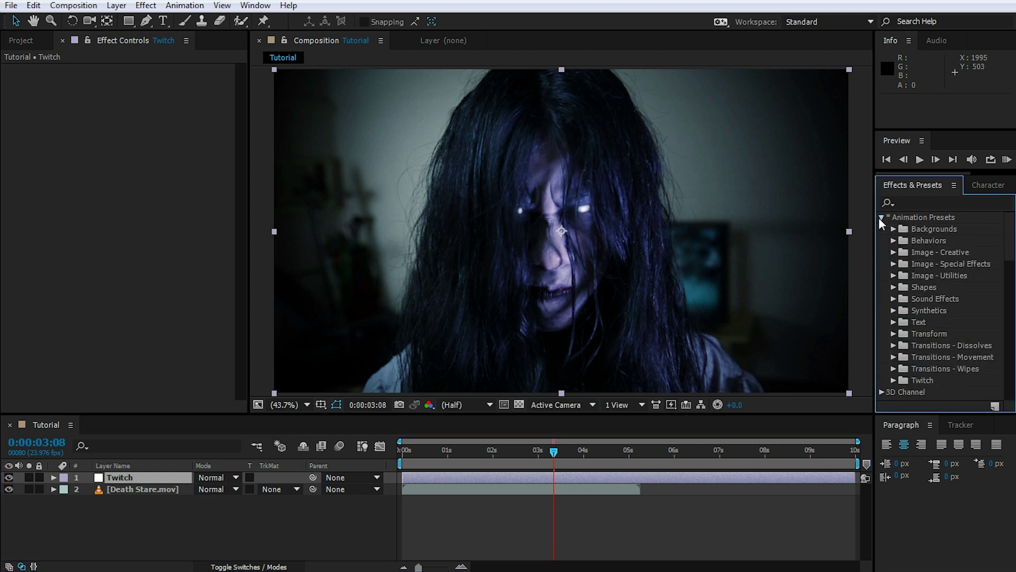
left_click(894, 380)
mouse_move(1012, 252)
left_mouse_down()
mouse_move(1012, 281)
mouse_move(1008, 248)
left_mouse_up()
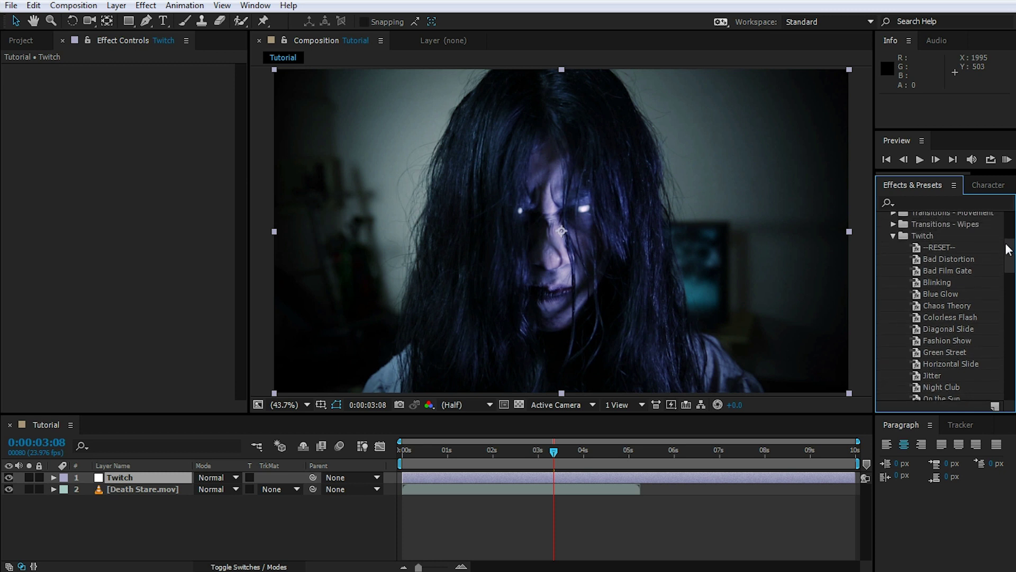
left_click(948, 257)
left_click_drag(948, 257, 122, 478)
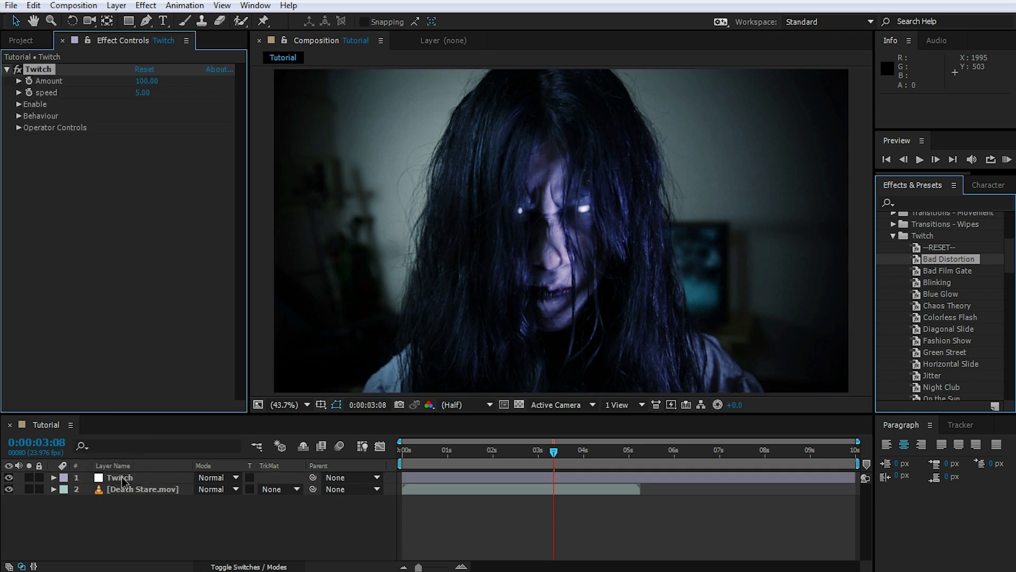
Step: Preview the glitch from the start, stop at 0:00:03:05, and reveal the Twitch layer's Opacity
left_click_drag(553, 452, 396, 462)
key("space")
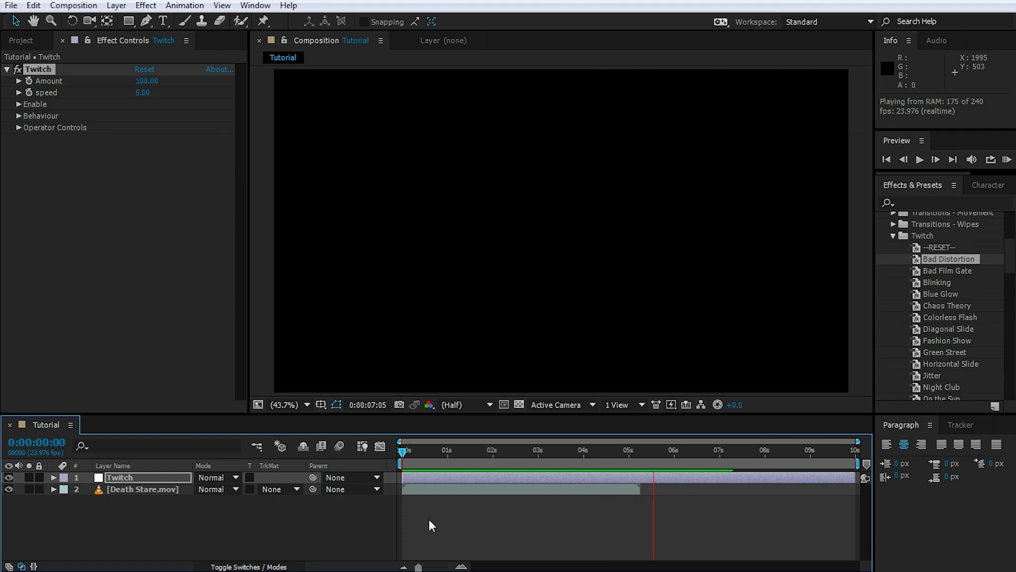
left_click_drag(632, 459, 548, 456)
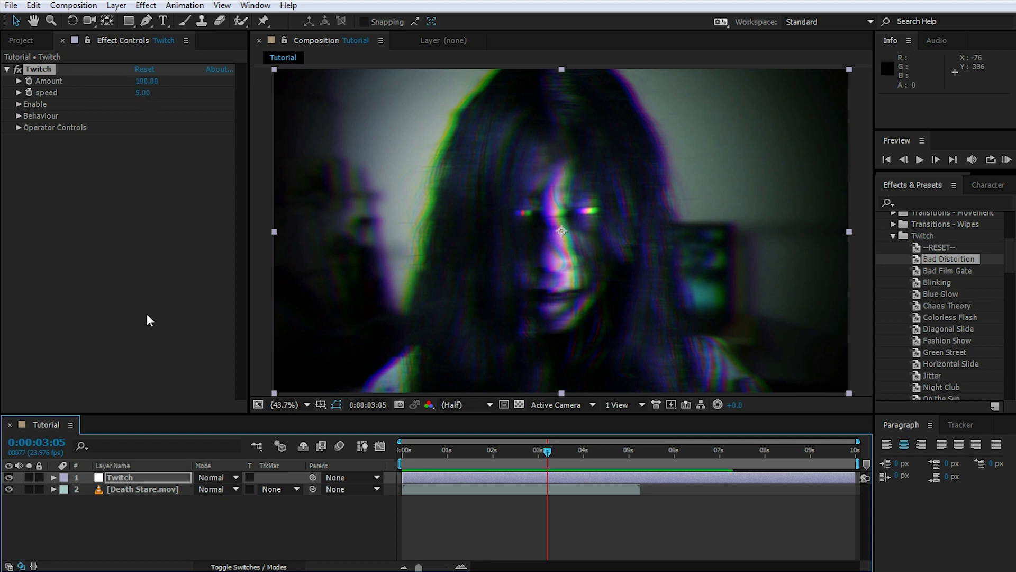
left_click(142, 476)
key("t")
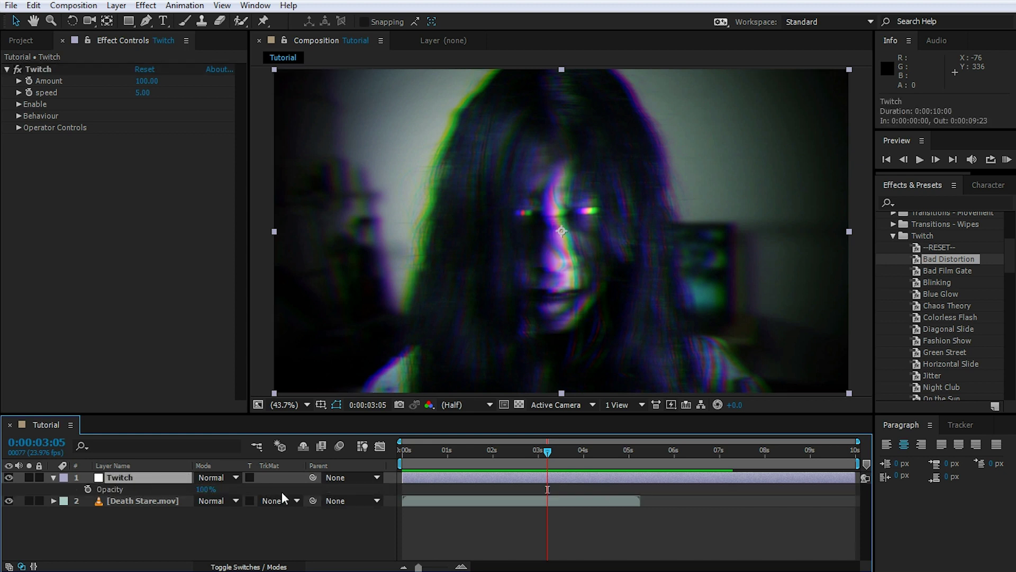